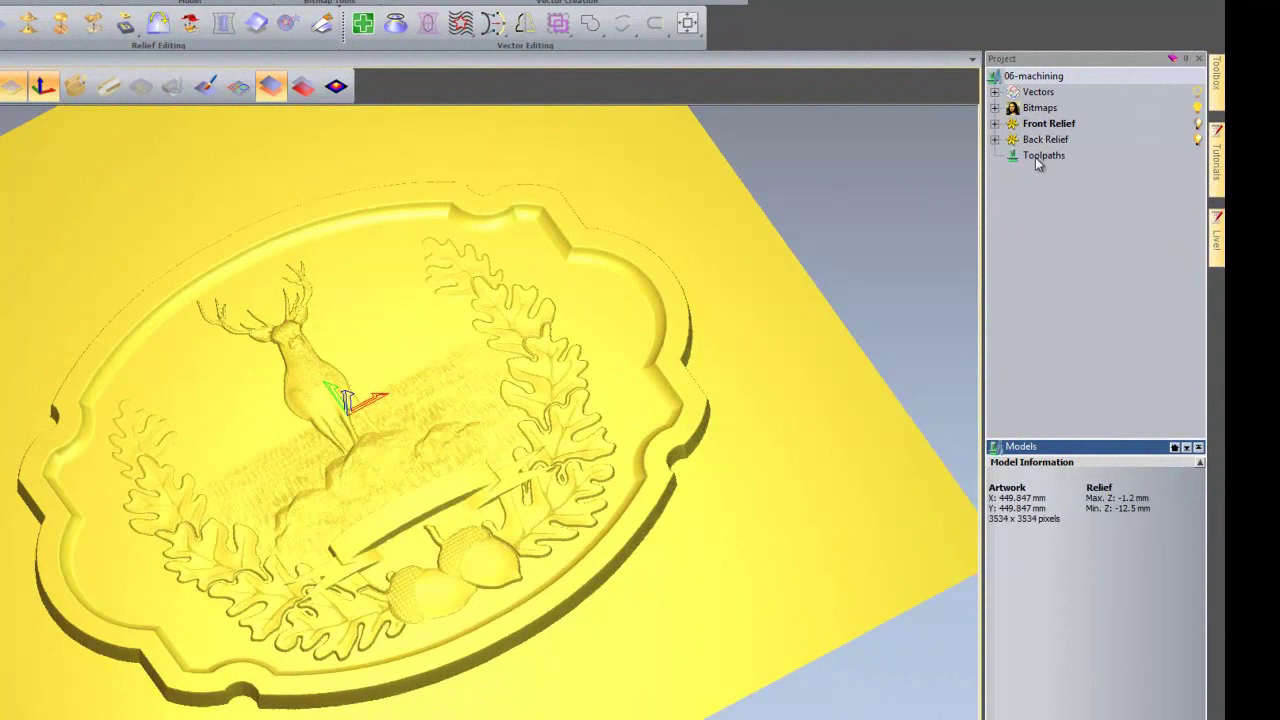
Show the toolpath operations, including 3D Machine Relief, for the stag plaque.
left_click(1035, 157)
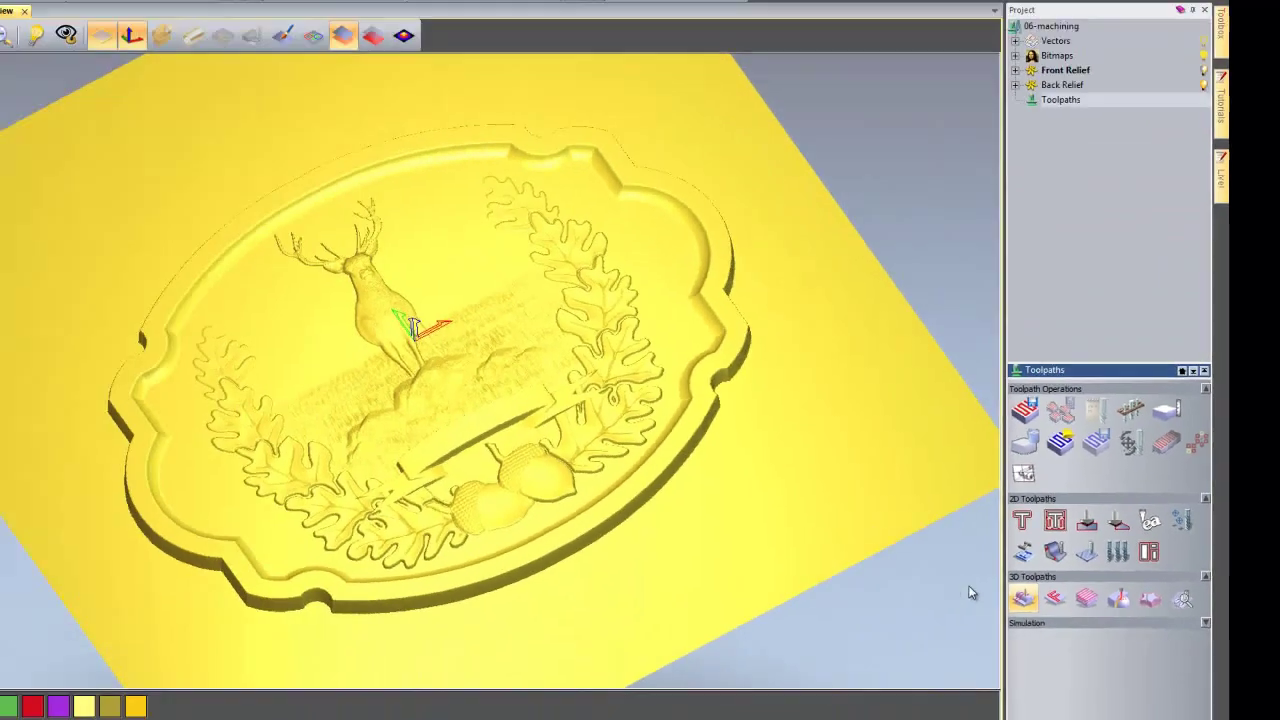
Dock a new Machine Relief panel and machine an Automatic Boundary inside the vector, offset -5.
left_click(834, 584)
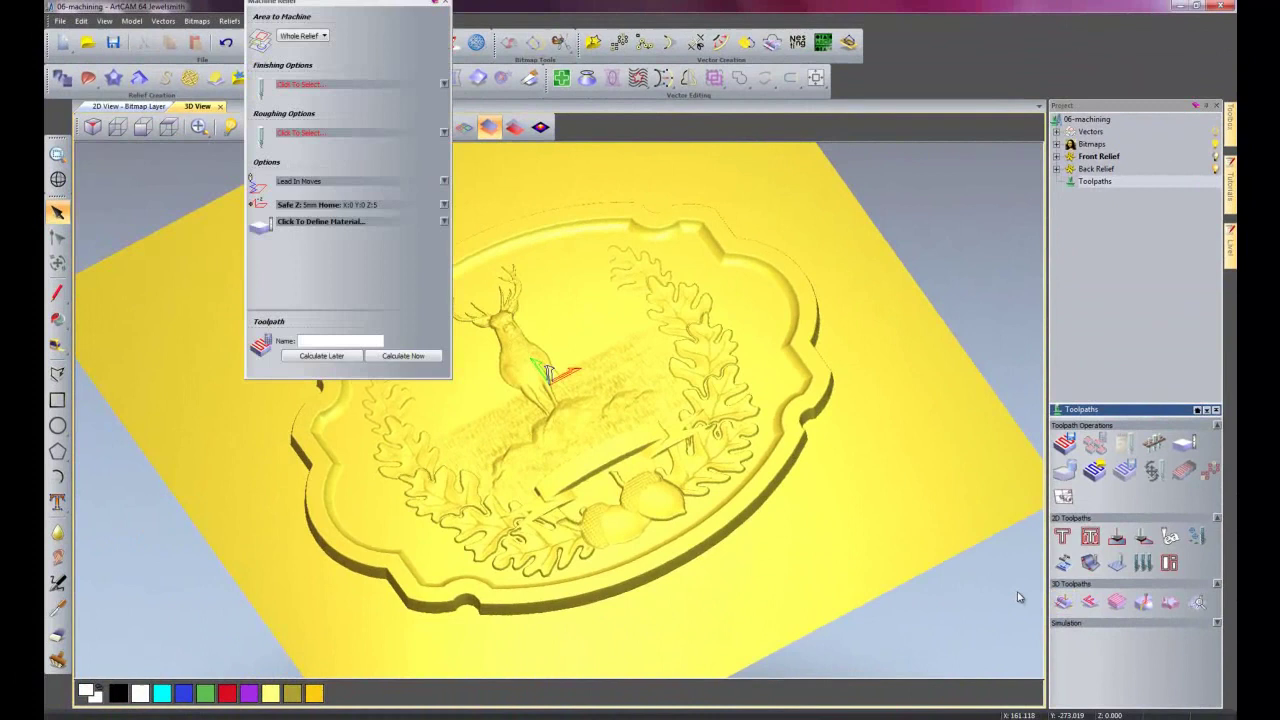
left_click_drag(297, 12, 1133, 402)
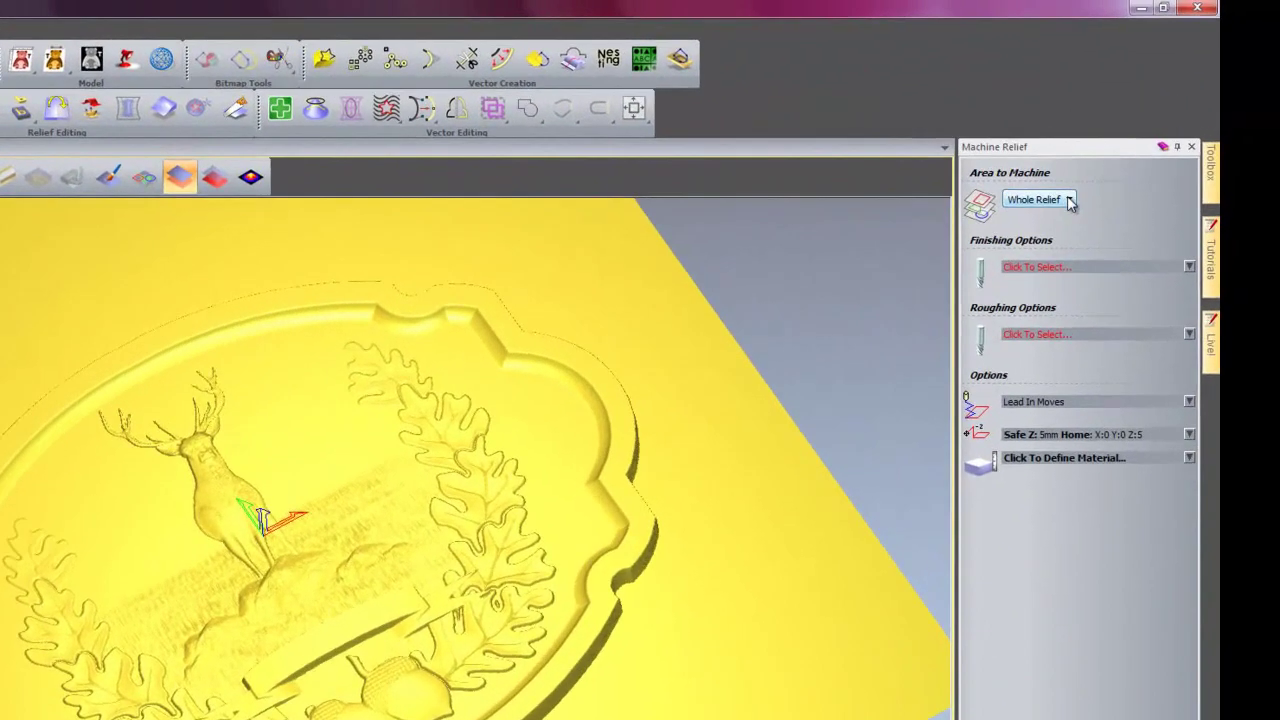
left_click(1069, 200)
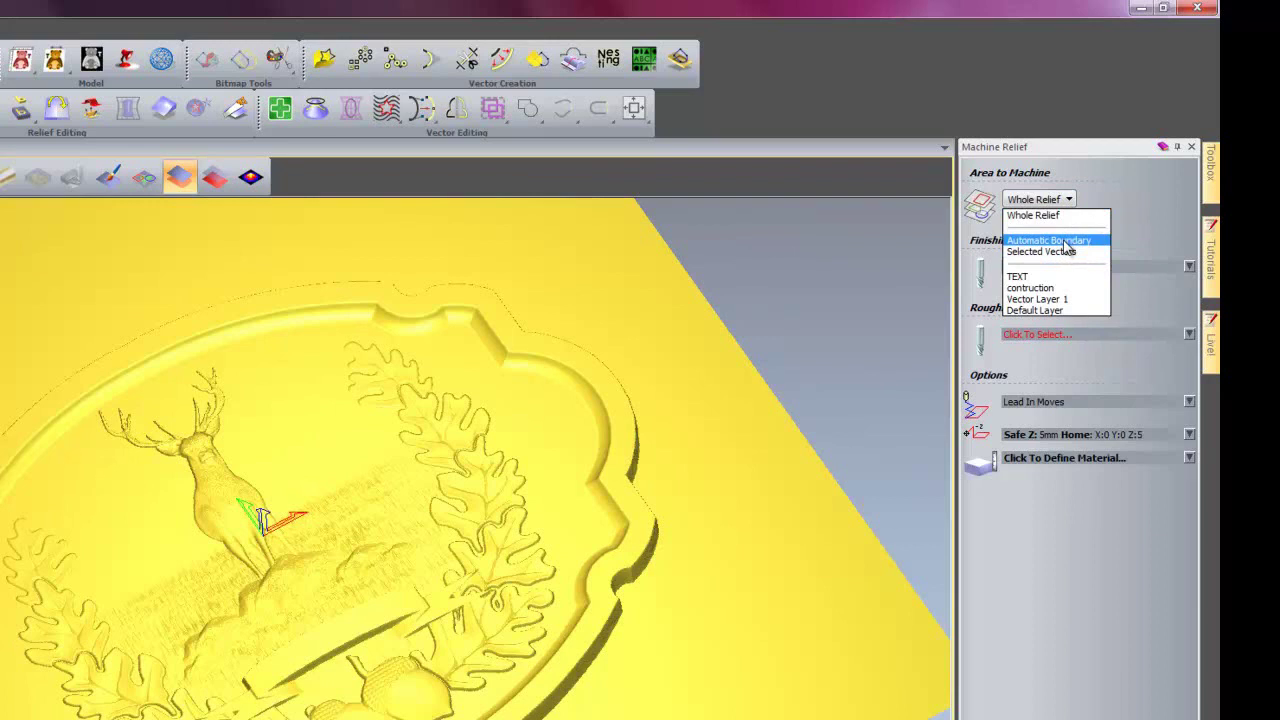
left_click(1066, 247)
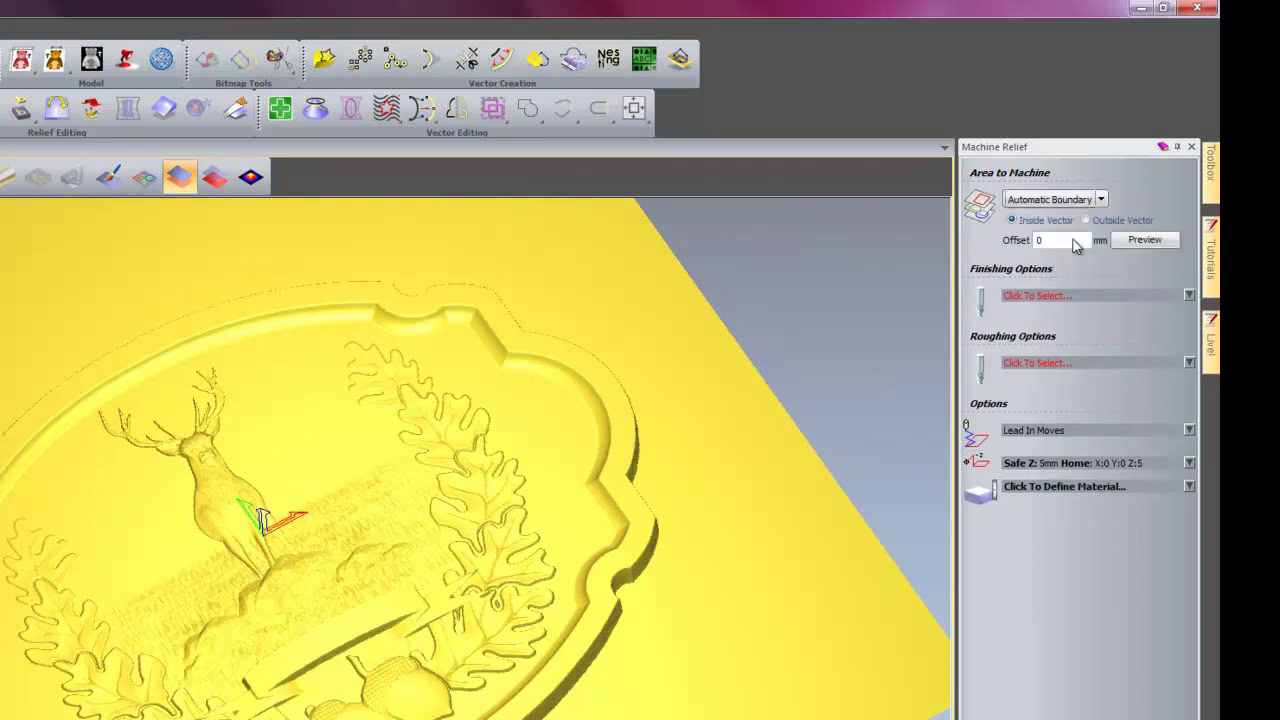
double_click(1042, 240)
type("-5")
Select the Ball Nose 1.5 mm tool for the finishing pass.
left_click(1037, 297)
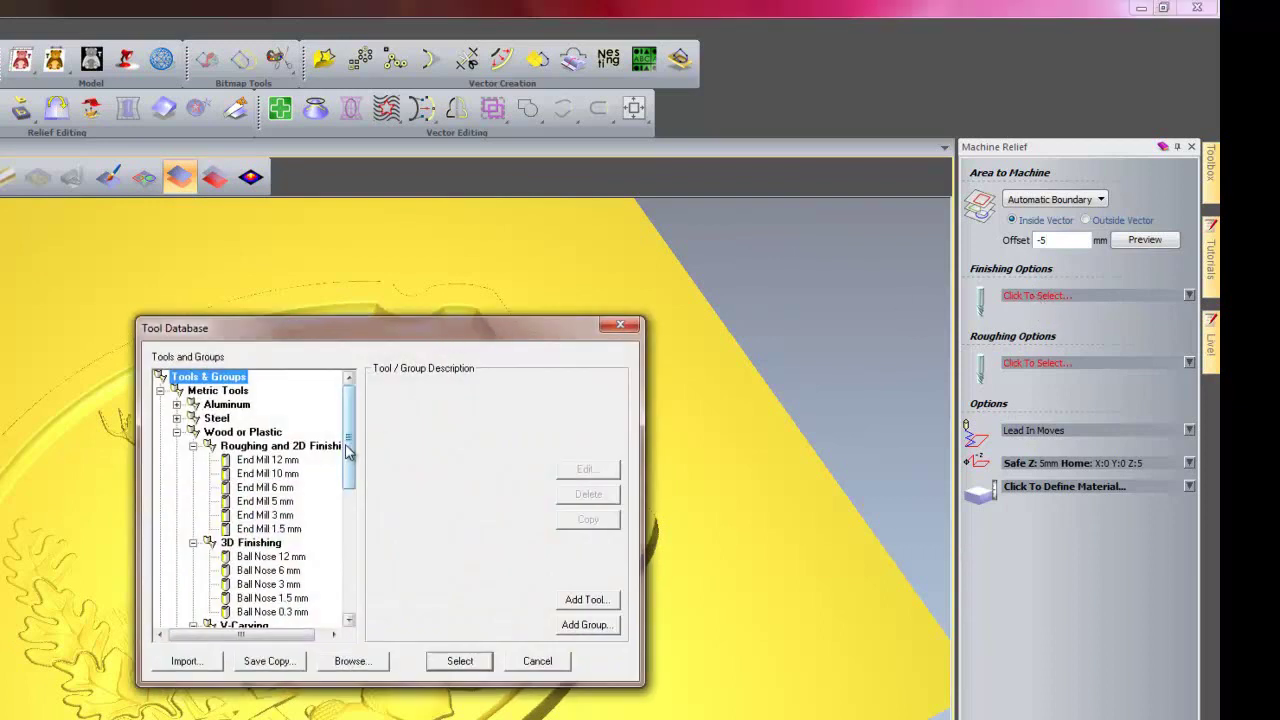
left_click_drag(347, 452, 349, 482)
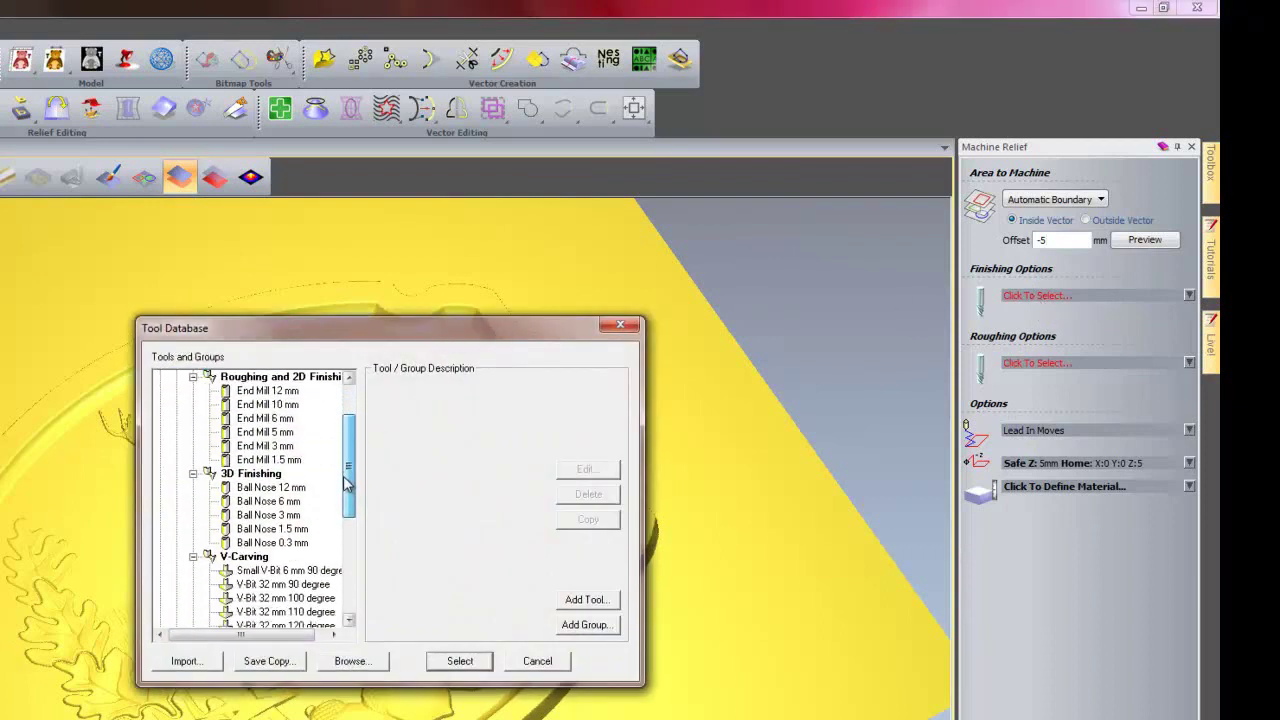
left_click(293, 532)
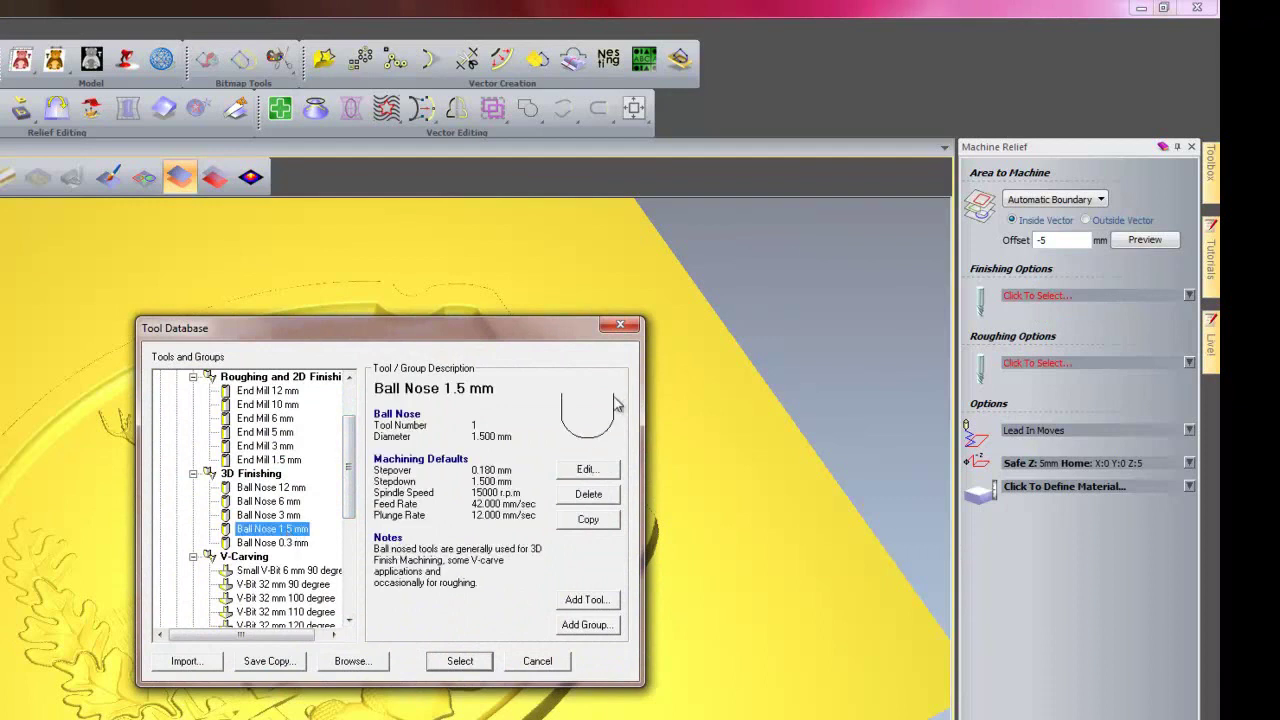
left_click(470, 661)
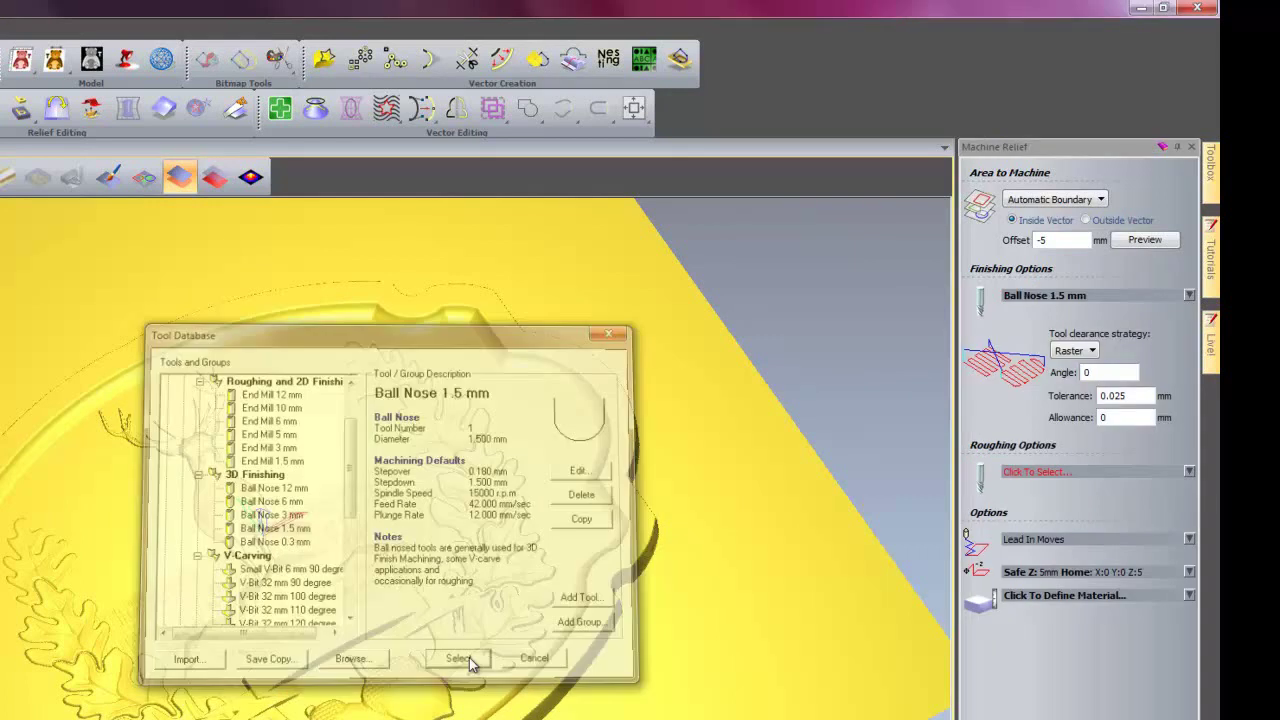
Set the finishing strategy to 3D Offset Spiral with 0.05 mm tolerance.
left_click(1086, 352)
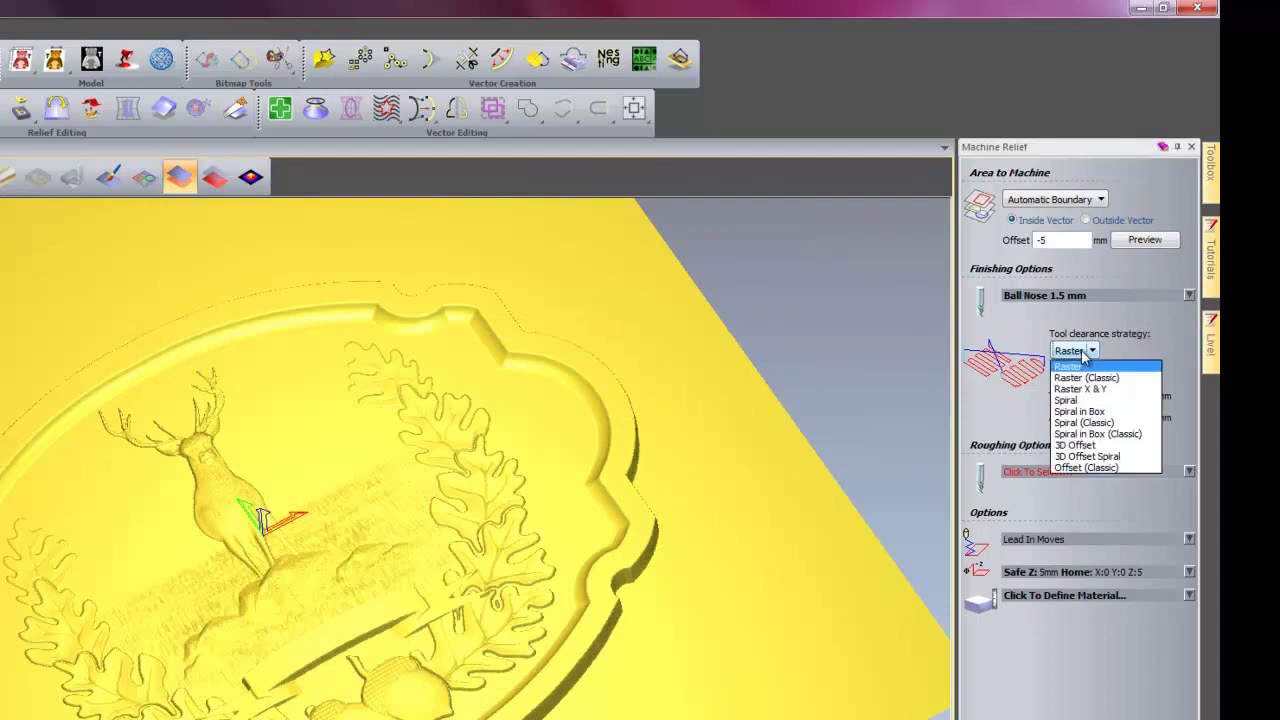
left_click(1086, 457)
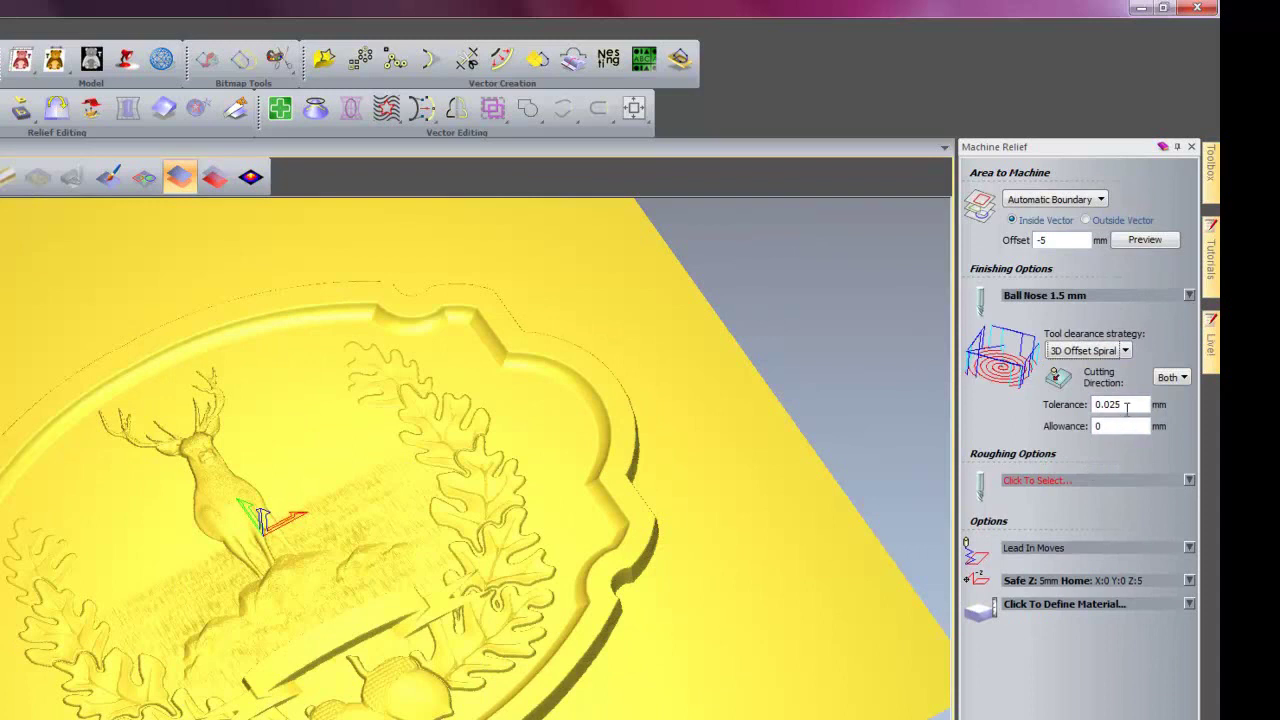
left_click_drag(1125, 405, 986, 413)
type("0.05")
Use the End Mill 12 mm for roughing and lower its stepdown to 2.5 mm.
left_click(1053, 482)
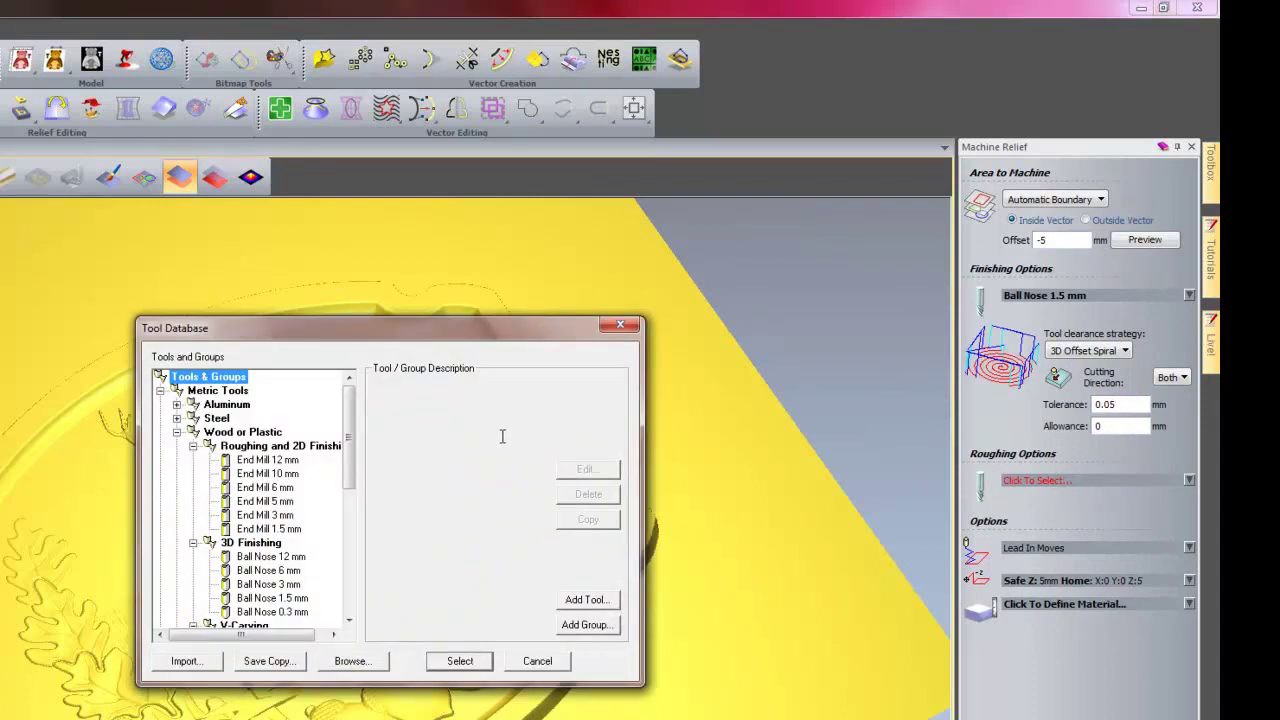
left_click(275, 463)
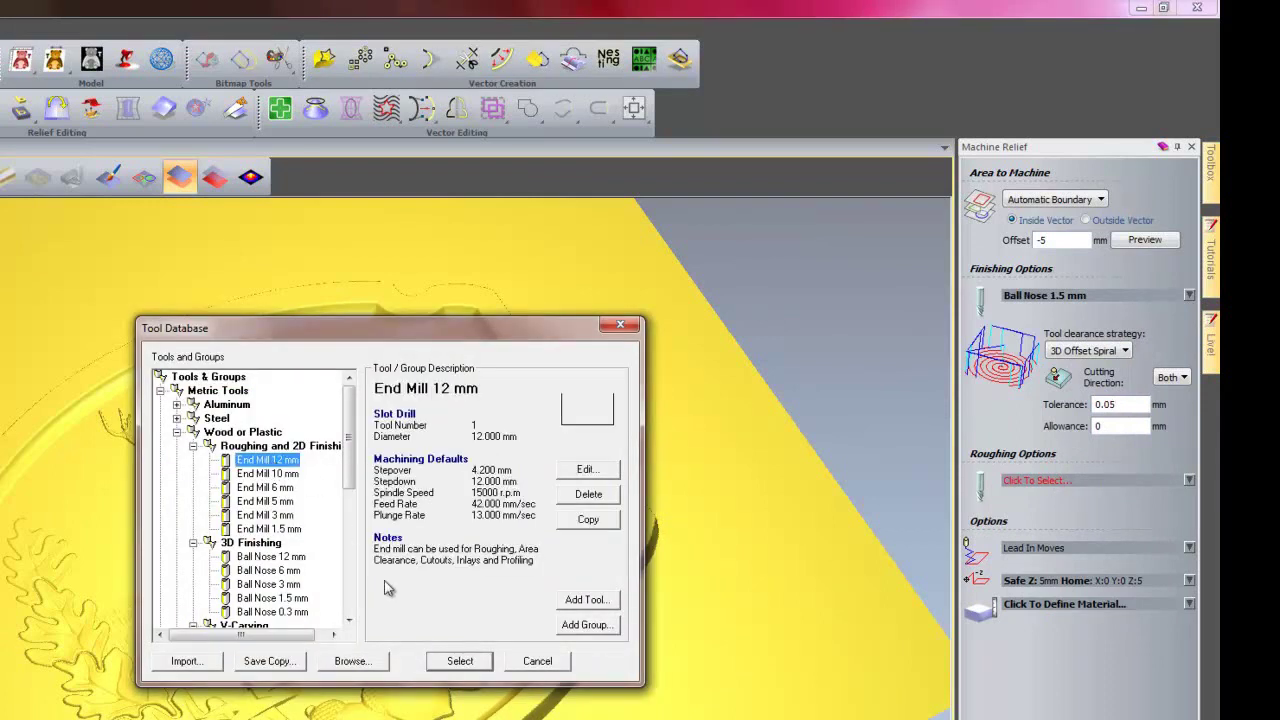
left_click(459, 660)
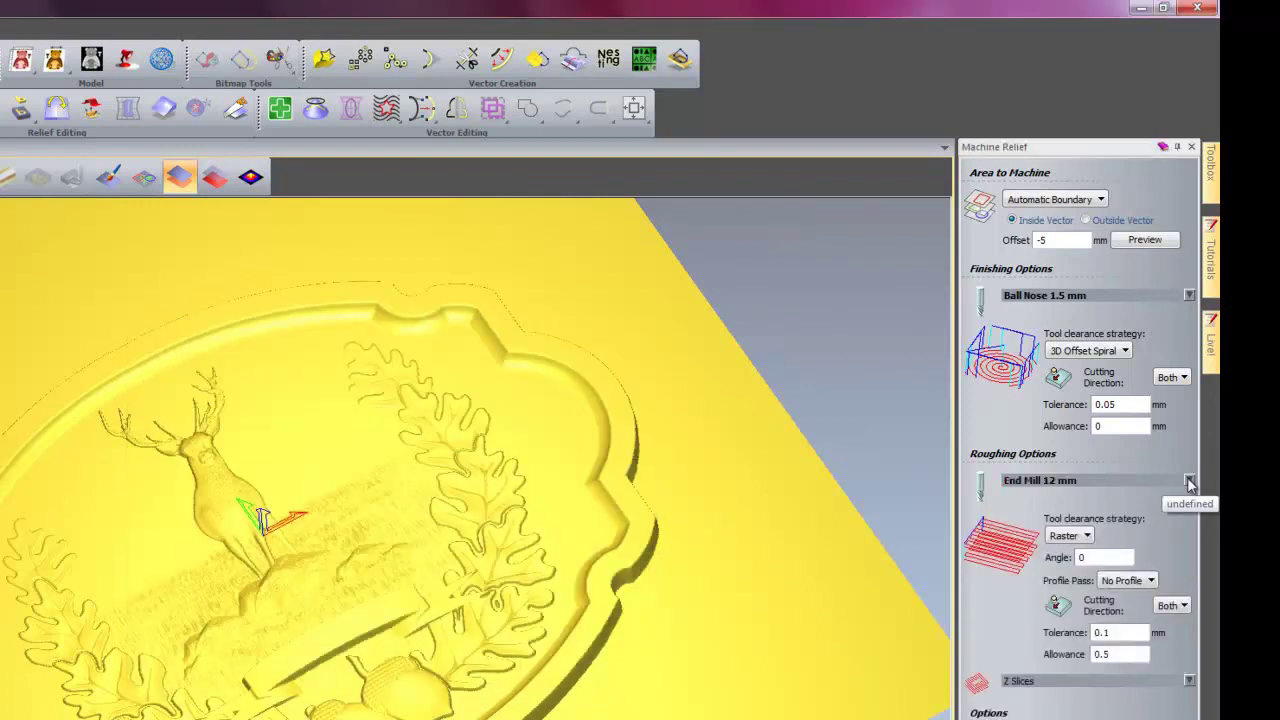
left_click(1189, 481)
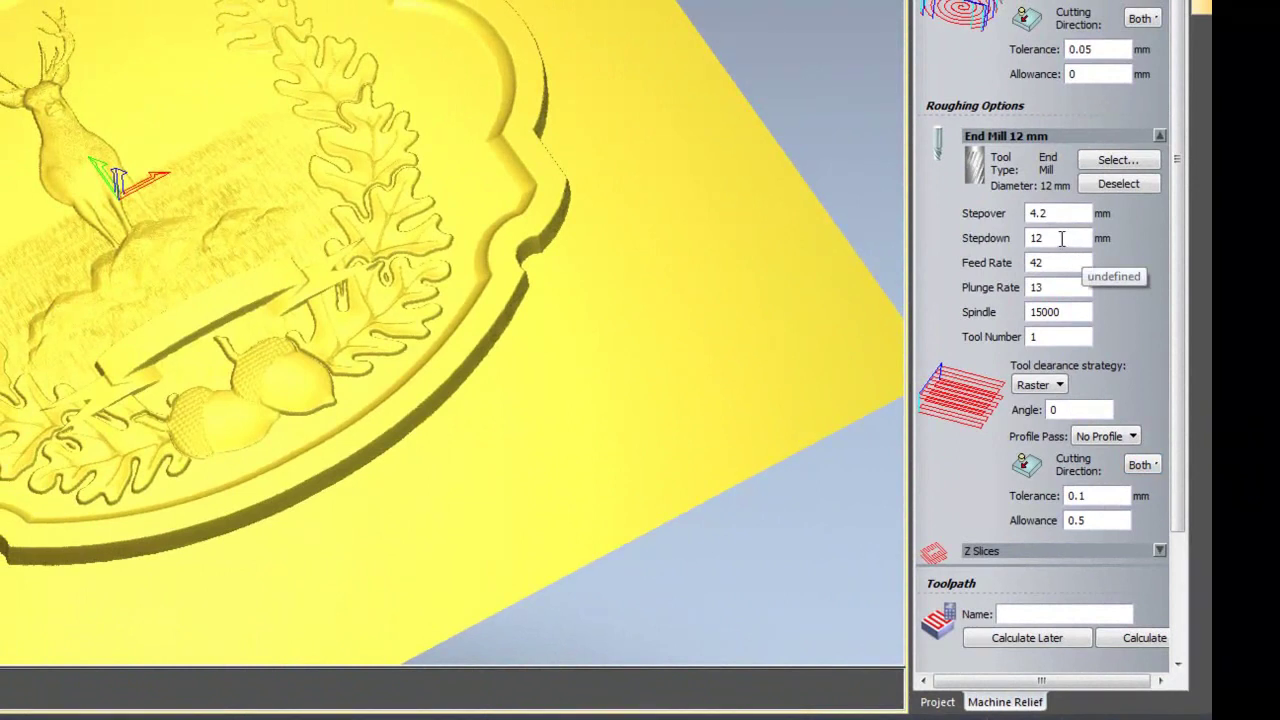
double_click(1064, 239)
type("2.5")
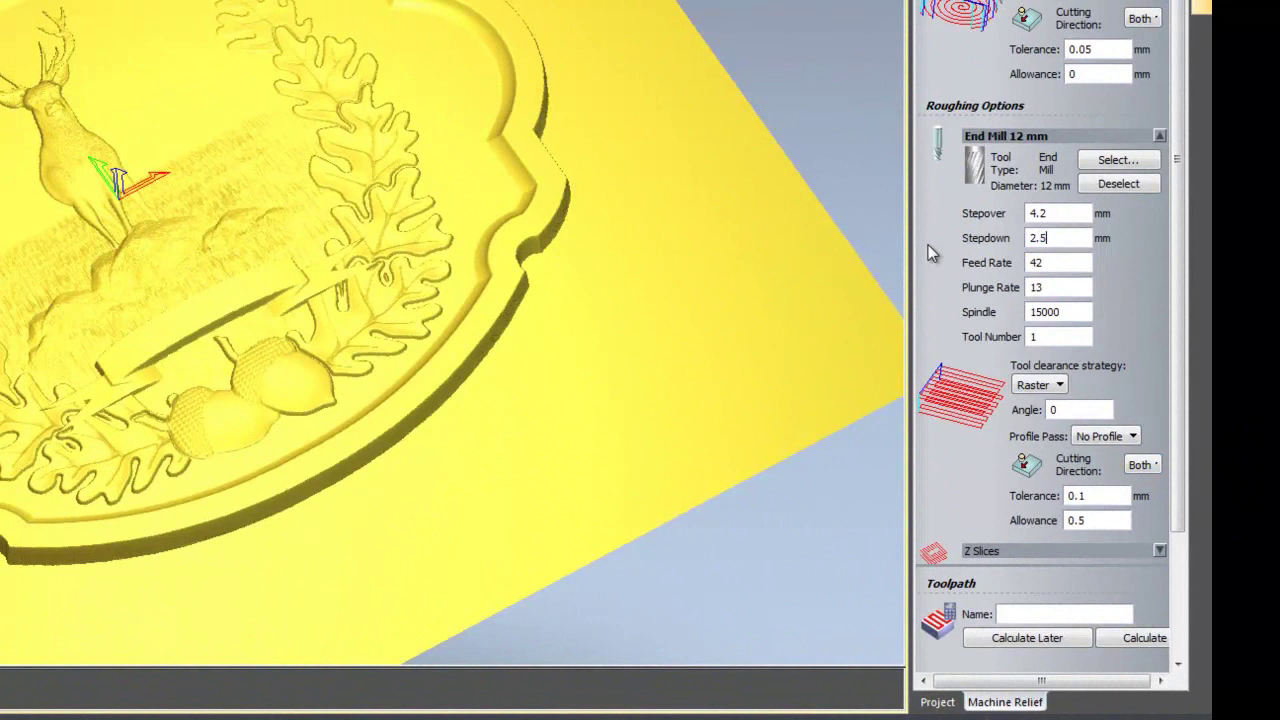
scroll(1039, 526, "down", 3)
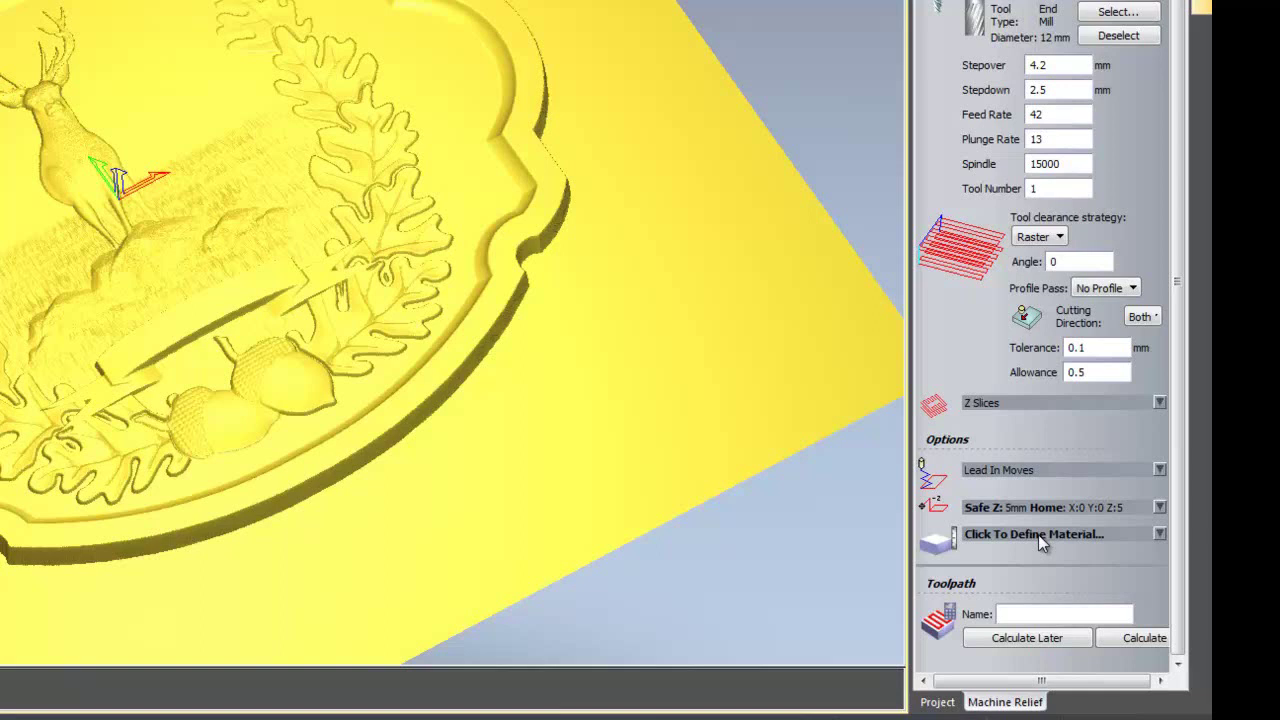
Accept an 11.3 mm material thickness in Material Setup and view the block in 3D.
left_click(1038, 534)
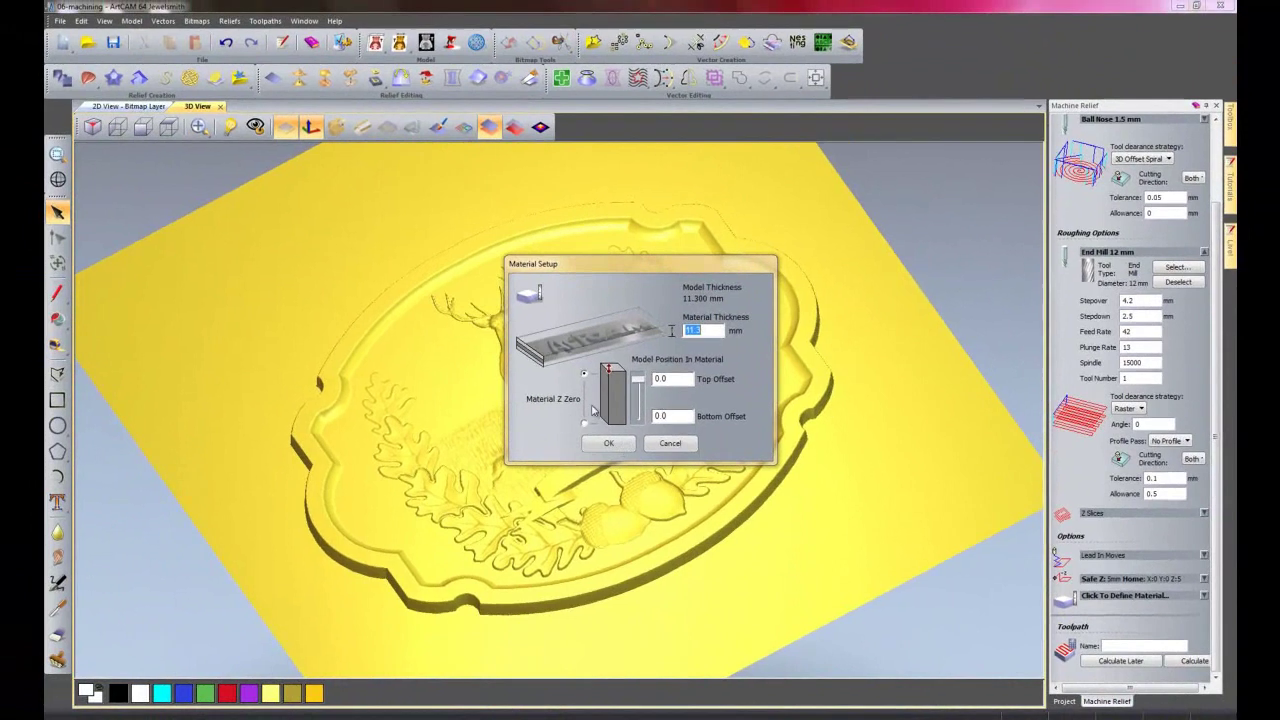
left_click(605, 444)
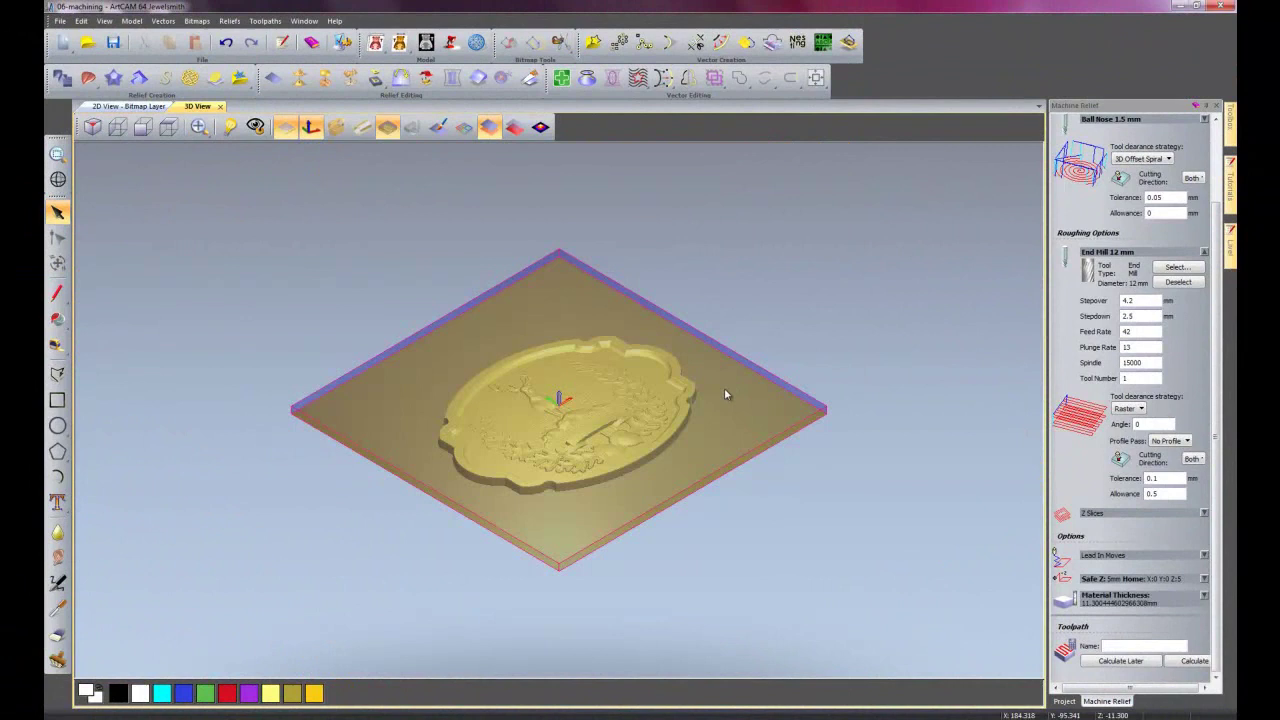
left_click_drag(686, 474, 660, 479)
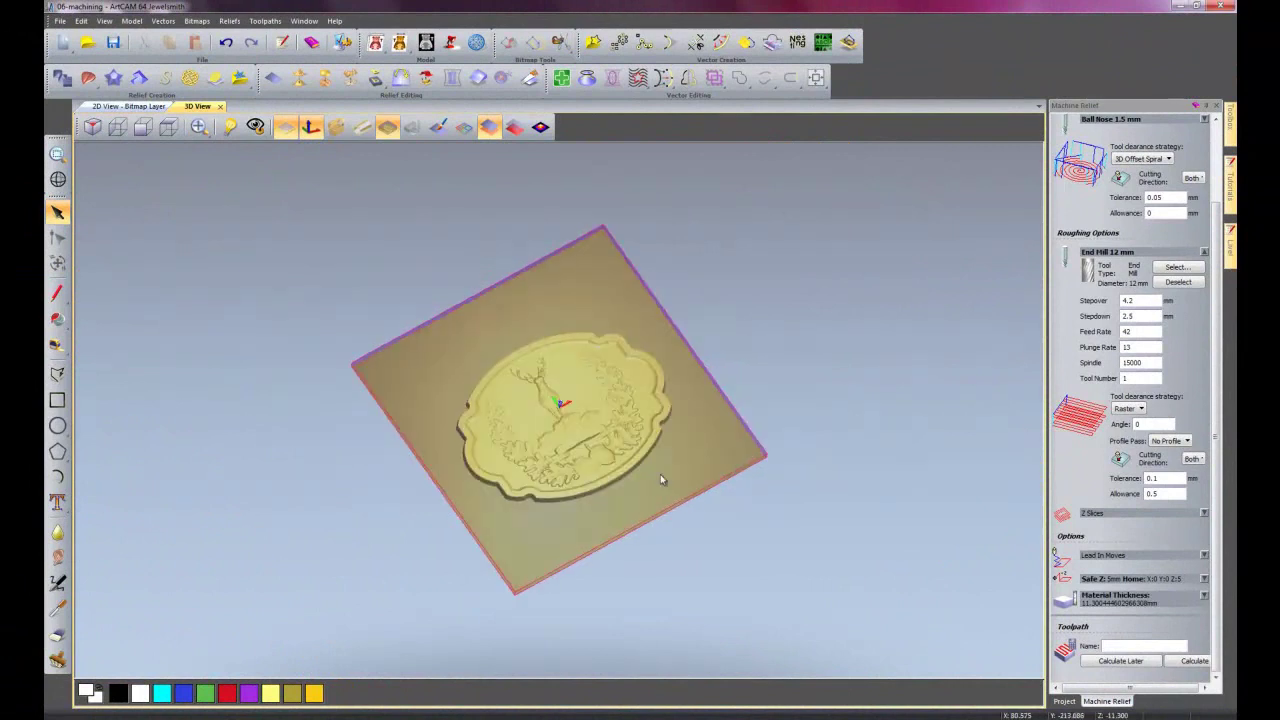
scroll(632, 464, "up", 2)
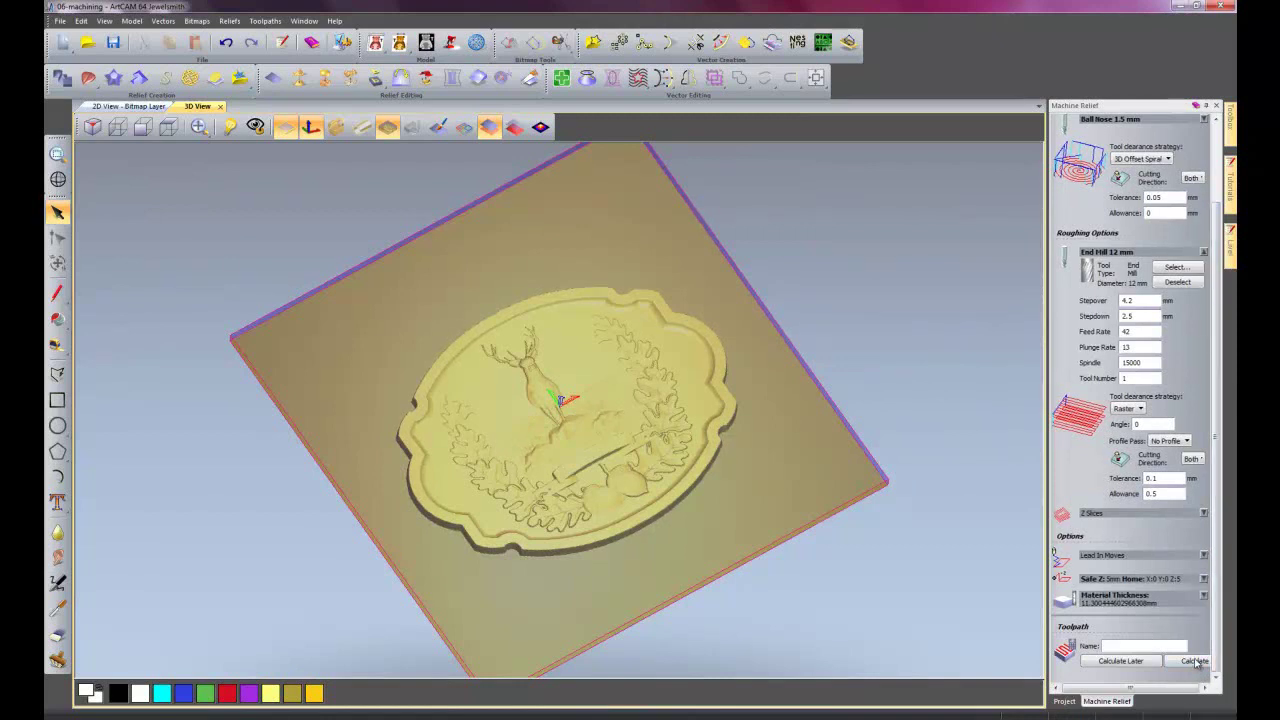
Calculate the Machine Relief toolpath and wait for it to finish.
left_click(1195, 661)
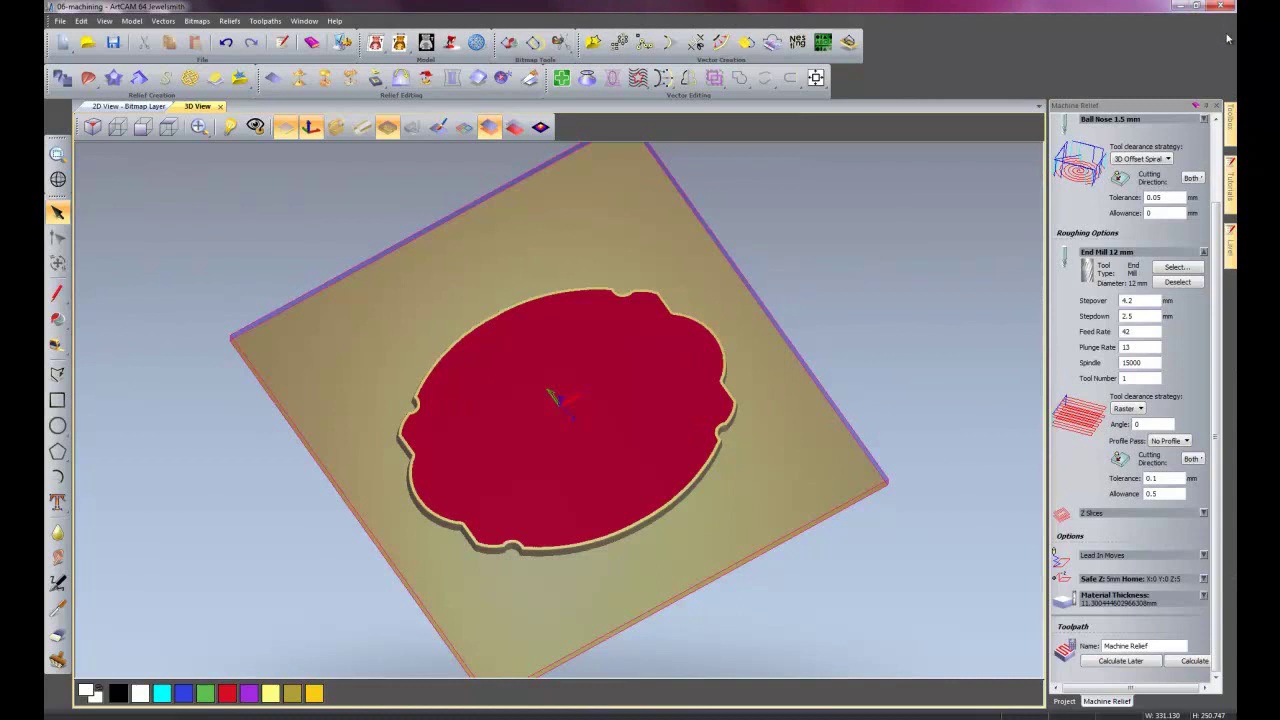
Close the Machine Relief panel and hide its toolpath preview in the Project tree.
left_click(1217, 105)
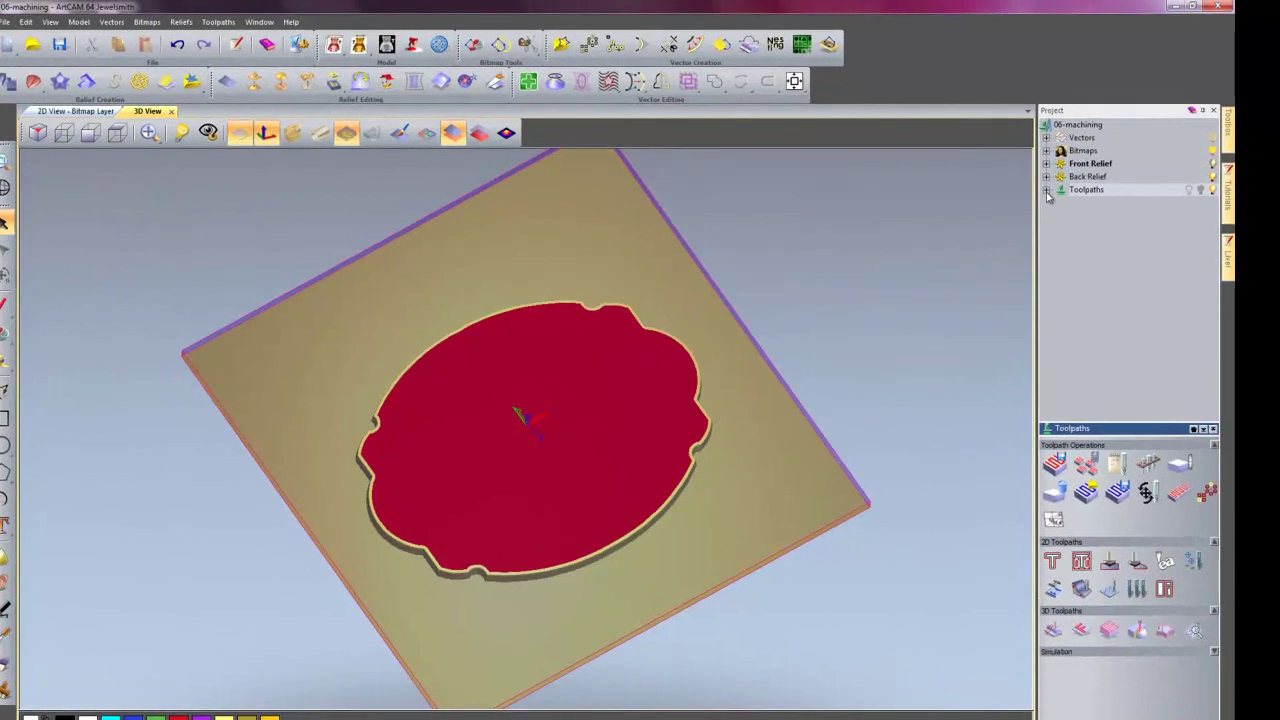
left_click(1057, 182)
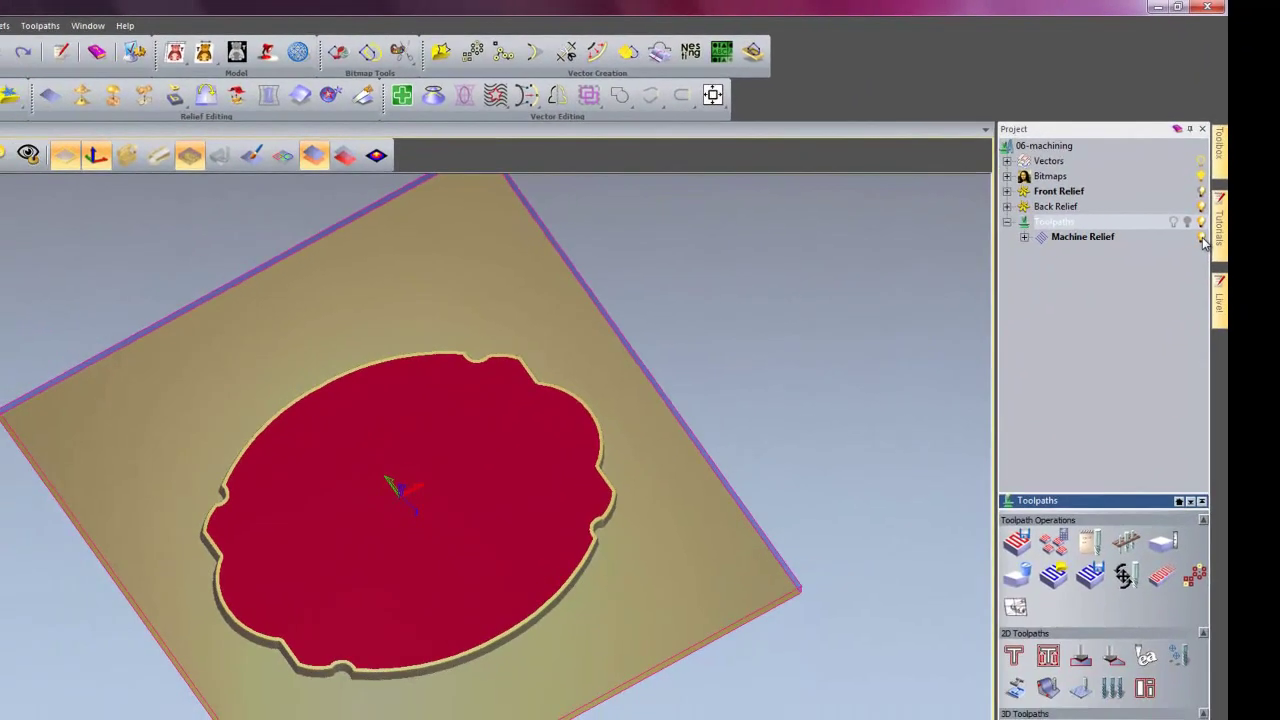
left_click(1201, 237)
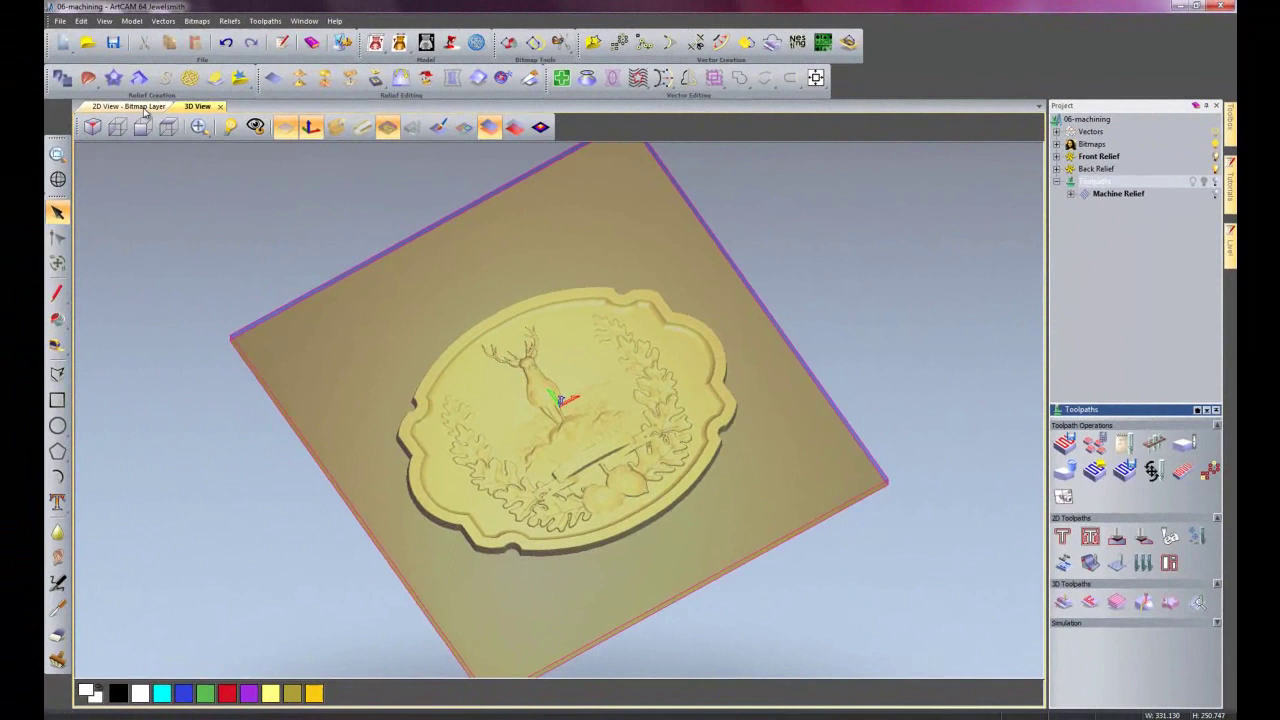
Switch to the 2D View and zoom in on the ON THE ROCKS banner.
left_click(140, 106)
scroll(582, 510, "up", 2)
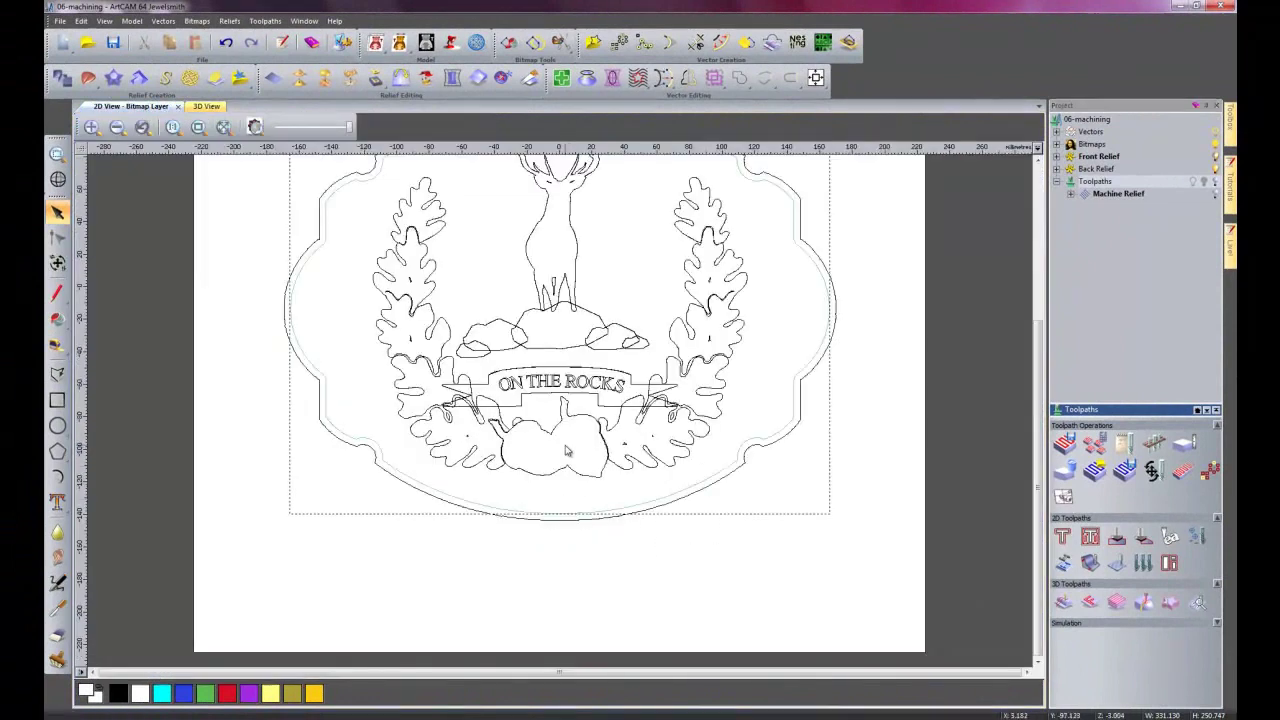
scroll(568, 445, "up", 1)
scroll(440, 462, "up", 1)
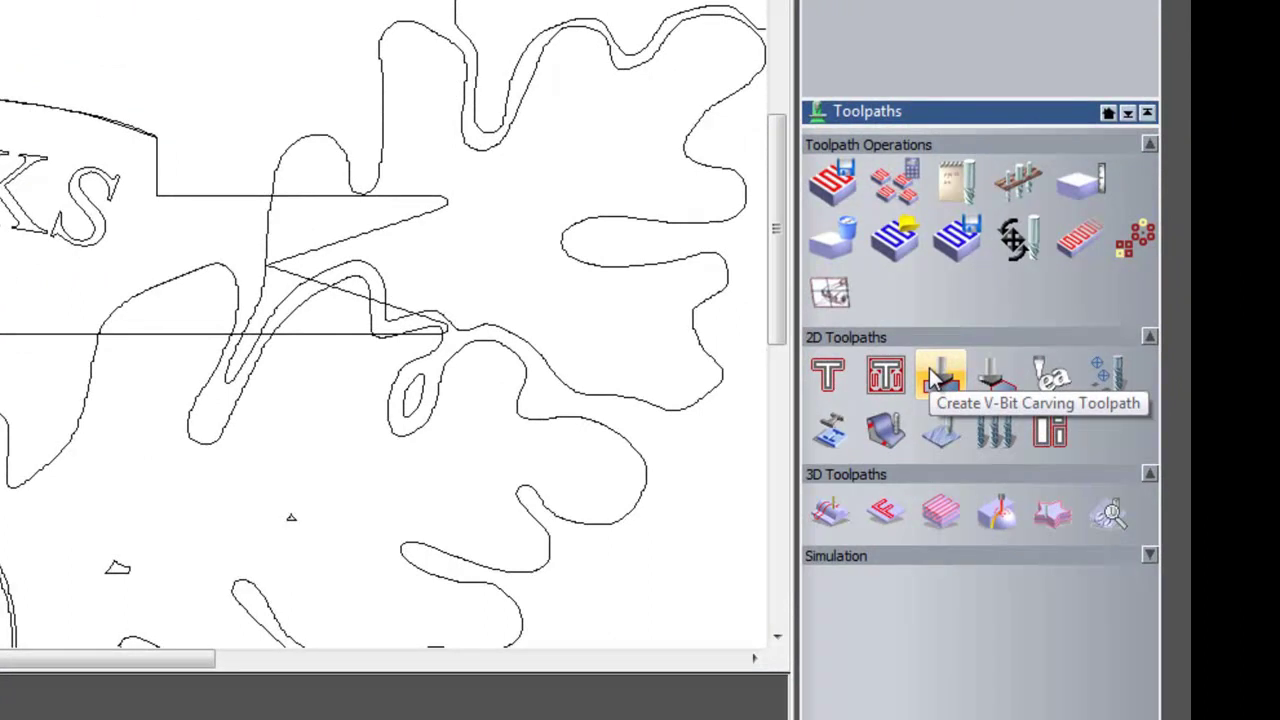
Start a V-Bit Carving toolpath using the ON THE ROCKS lettering vectors.
left_click(938, 377)
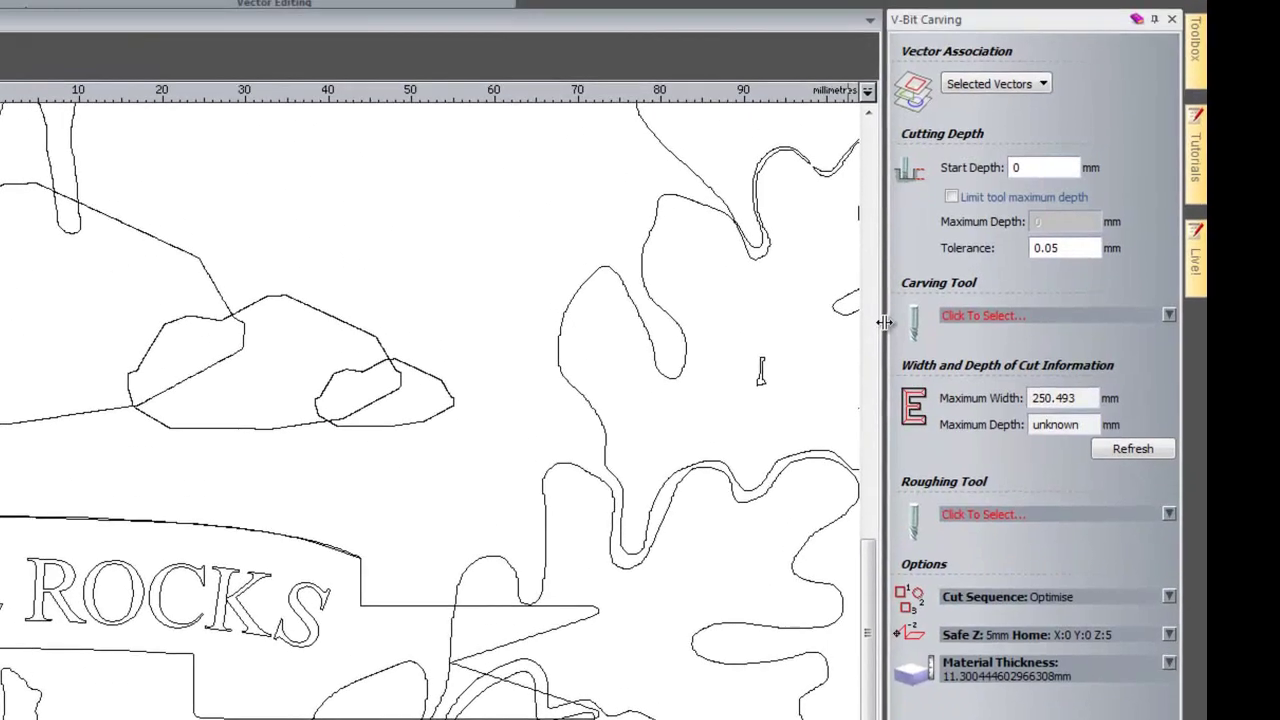
left_click(997, 85)
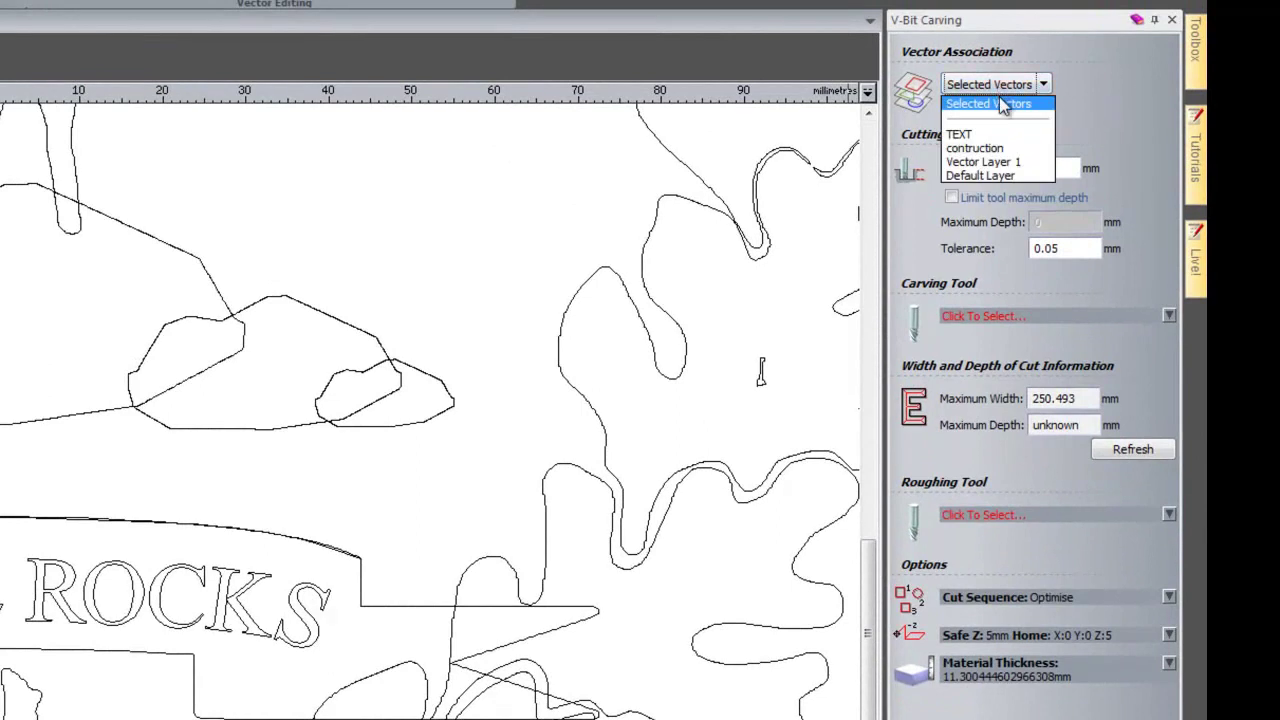
left_click(990, 104)
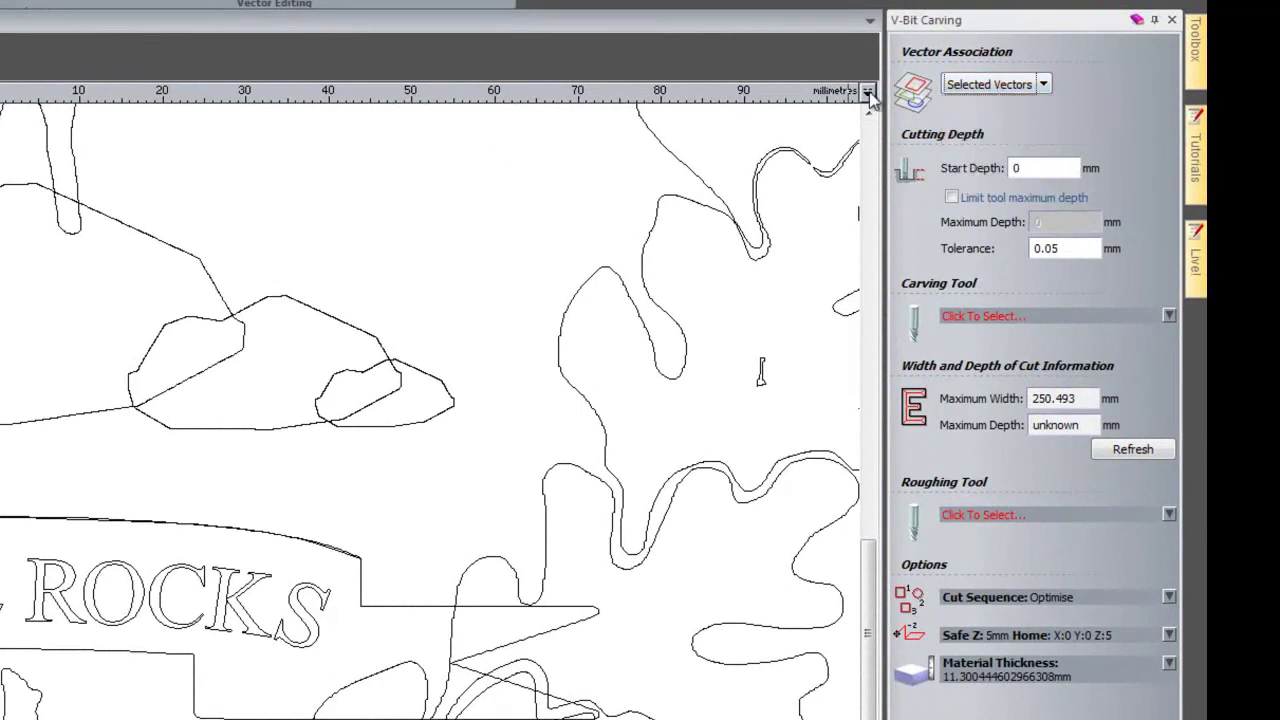
left_click(127, 565)
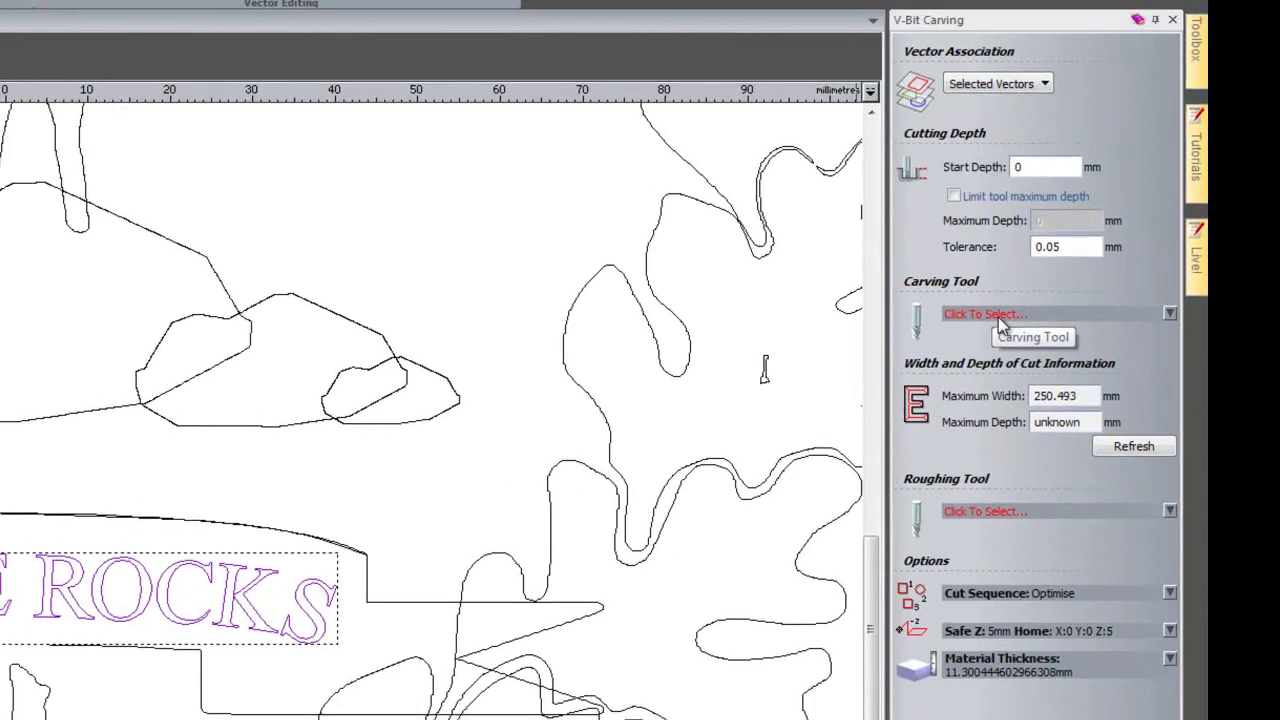
Choose the Small V-Bit 6 mm 90 degree tool and calculate the carving toolpath.
left_click(990, 316)
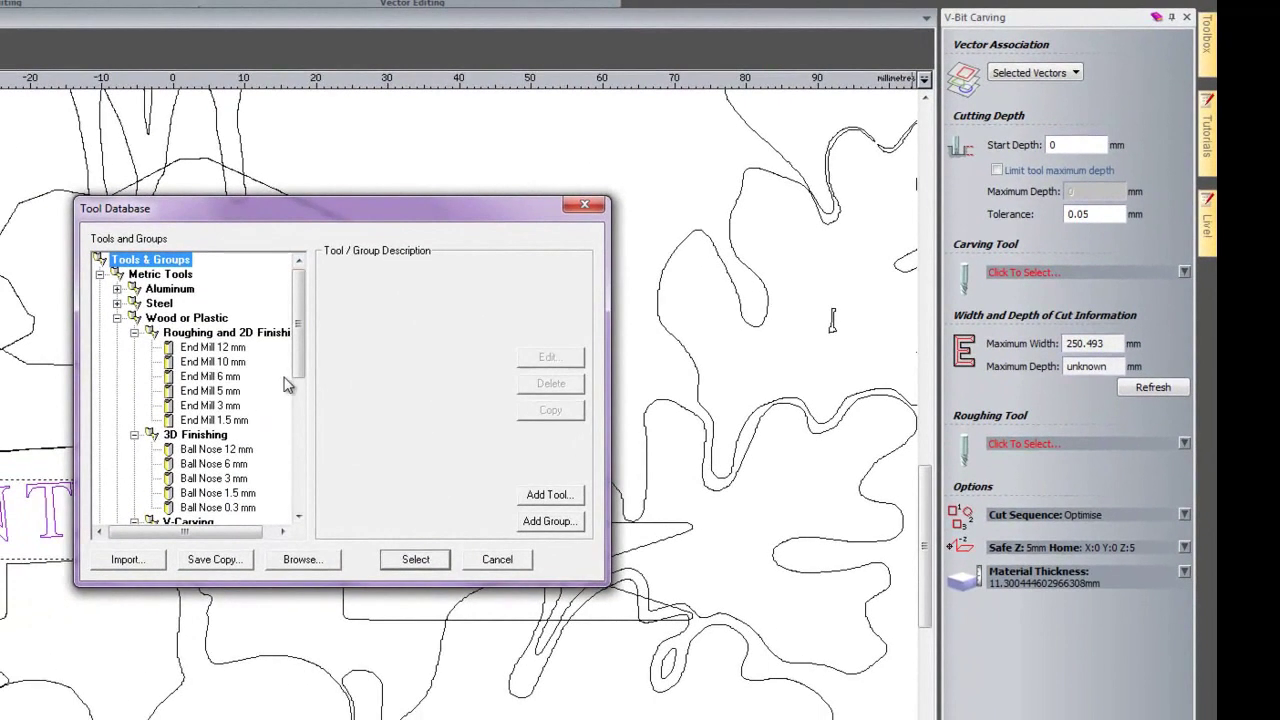
scroll(286, 386, "down", 2)
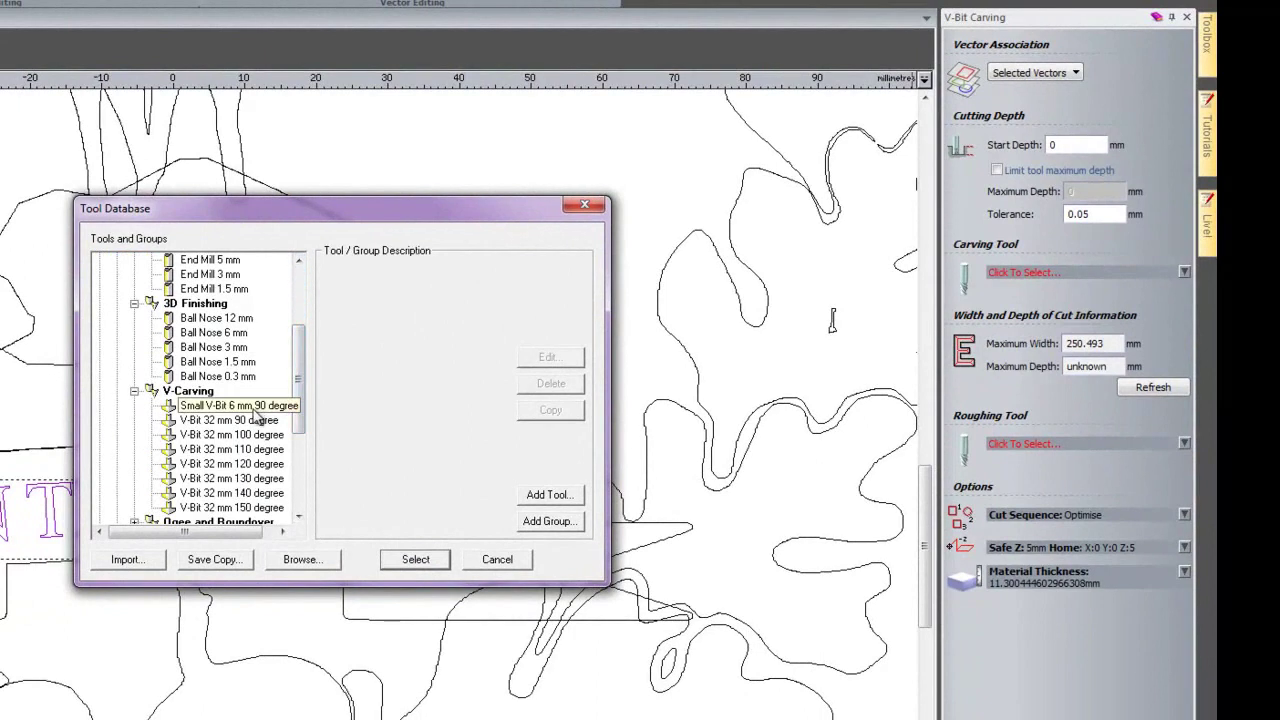
left_click(250, 408)
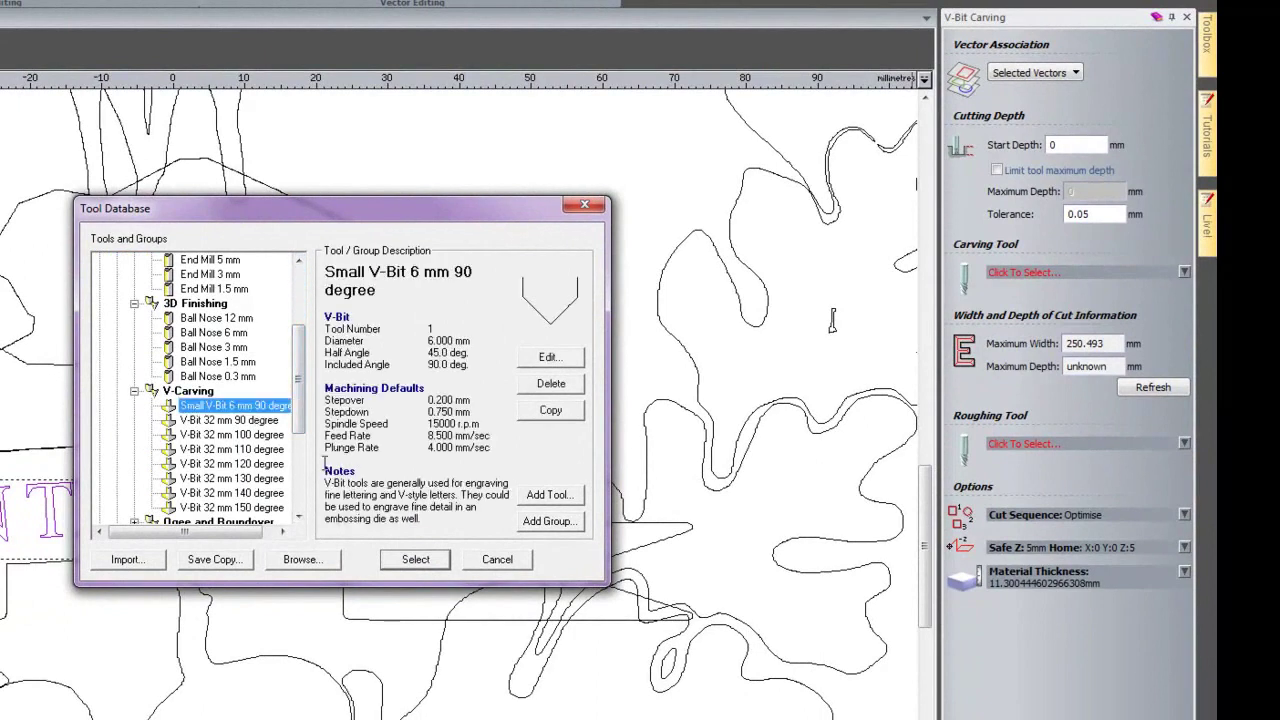
left_click(413, 561)
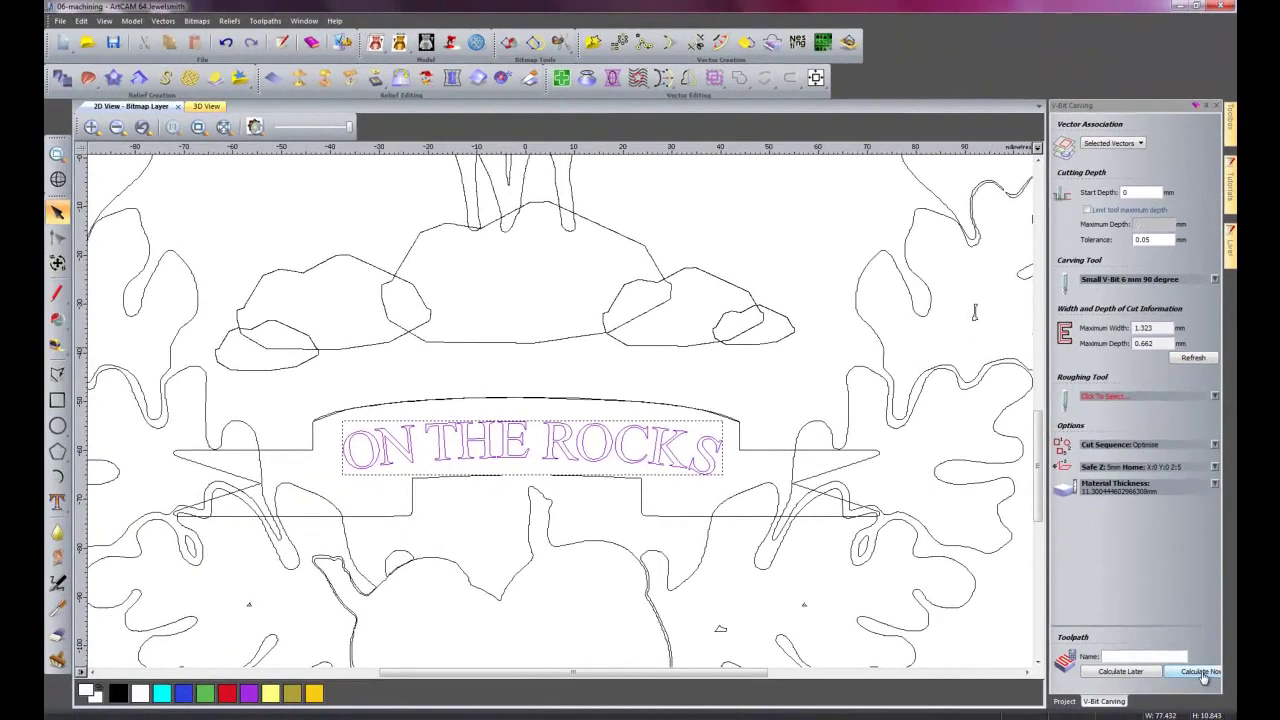
left_click(1202, 672)
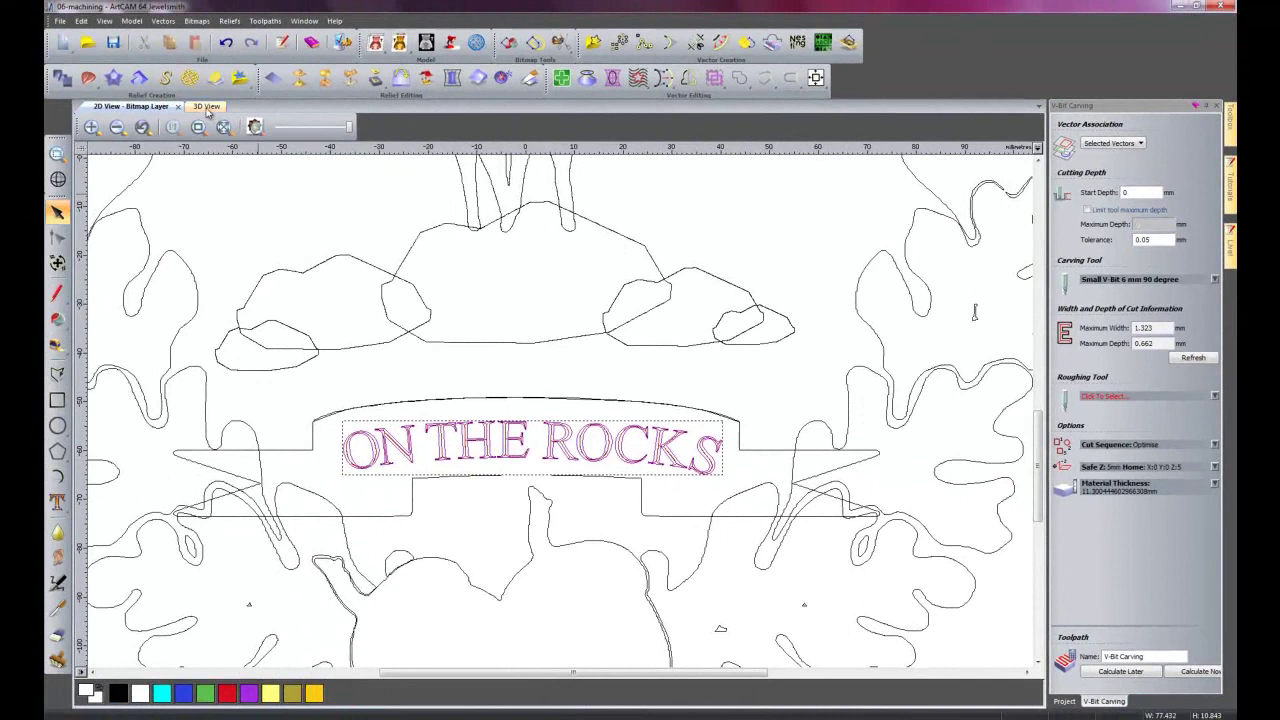
Project the V-Bit Carving toolpath onto the relief with Project Tool, then return to 2D View.
left_click(205, 105)
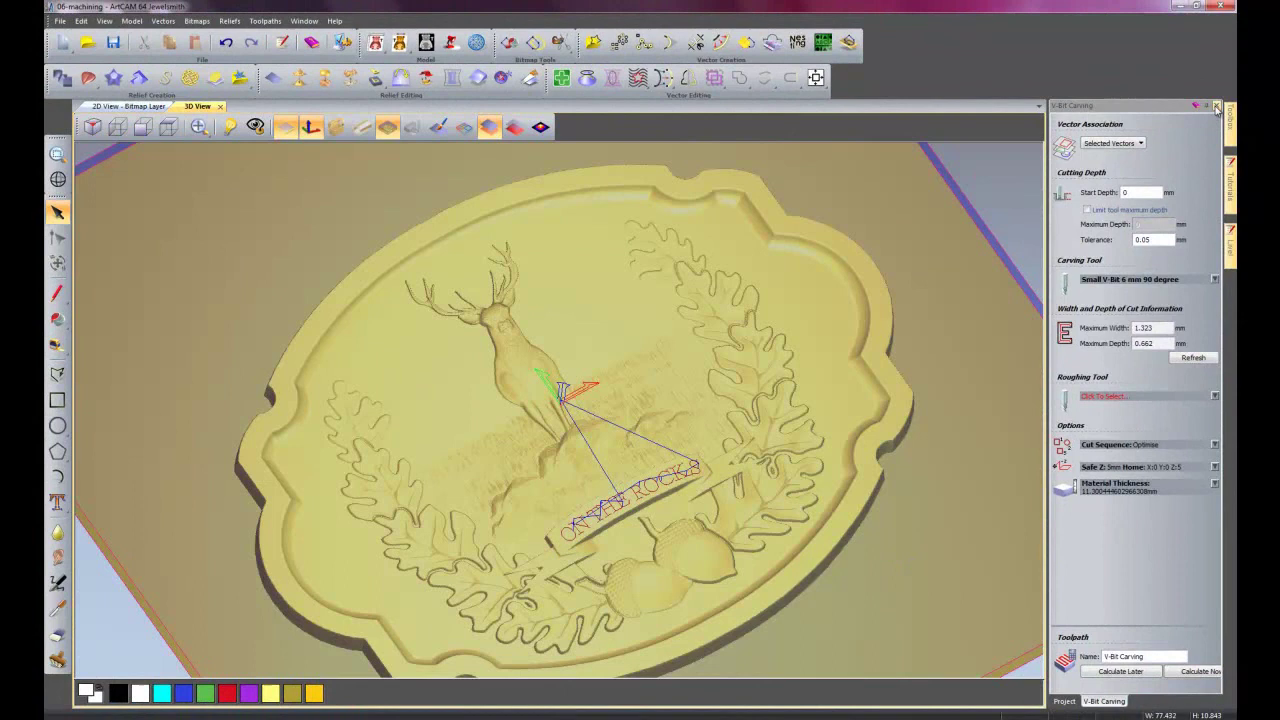
left_click(1216, 106)
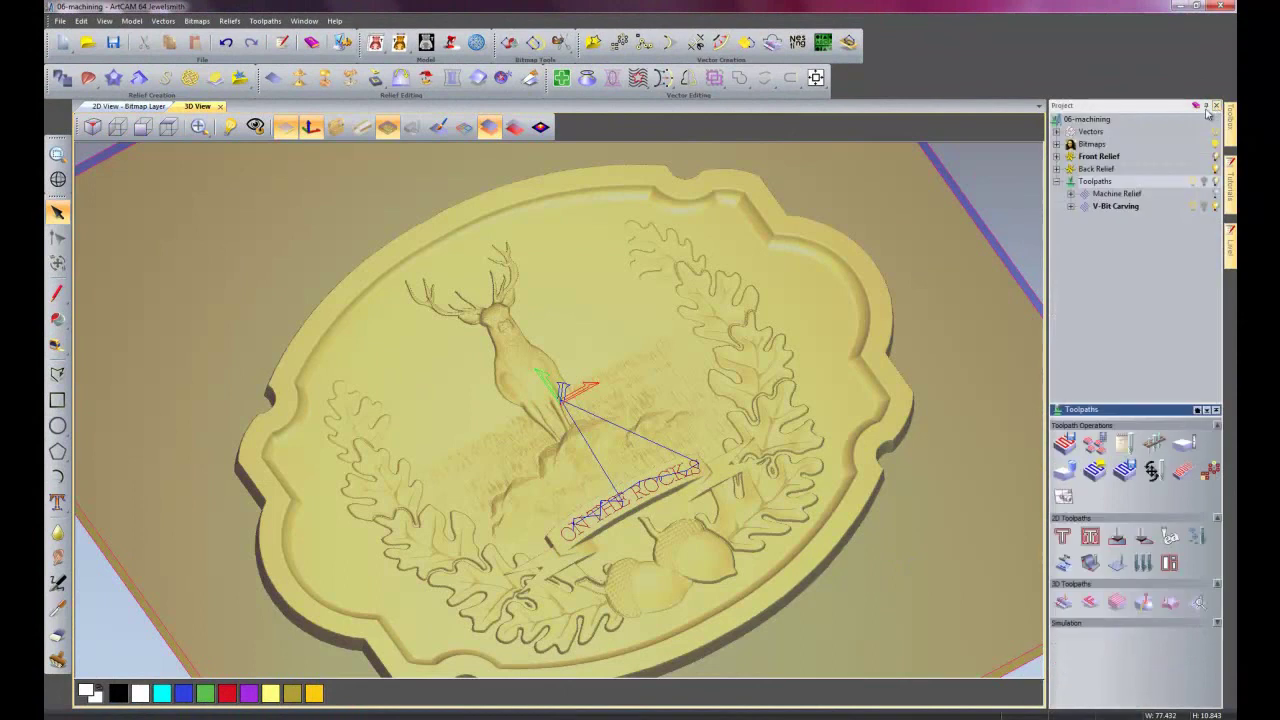
left_click(1102, 206)
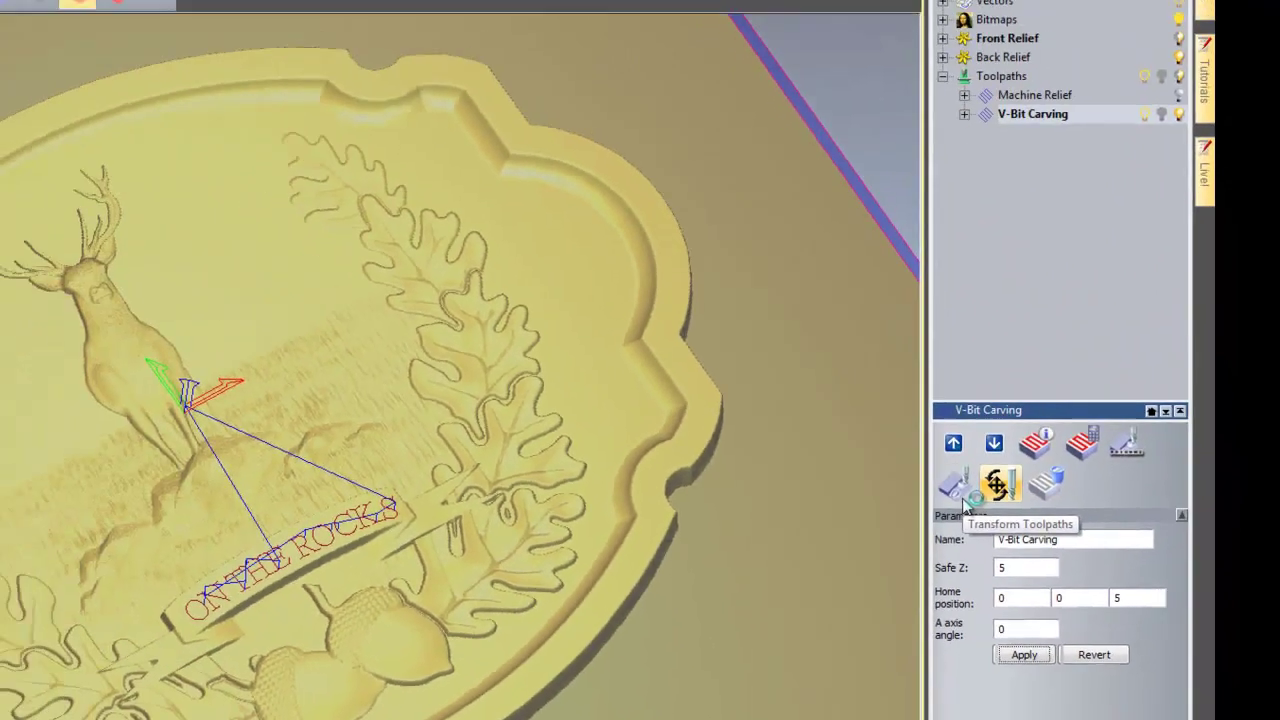
left_click(830, 405)
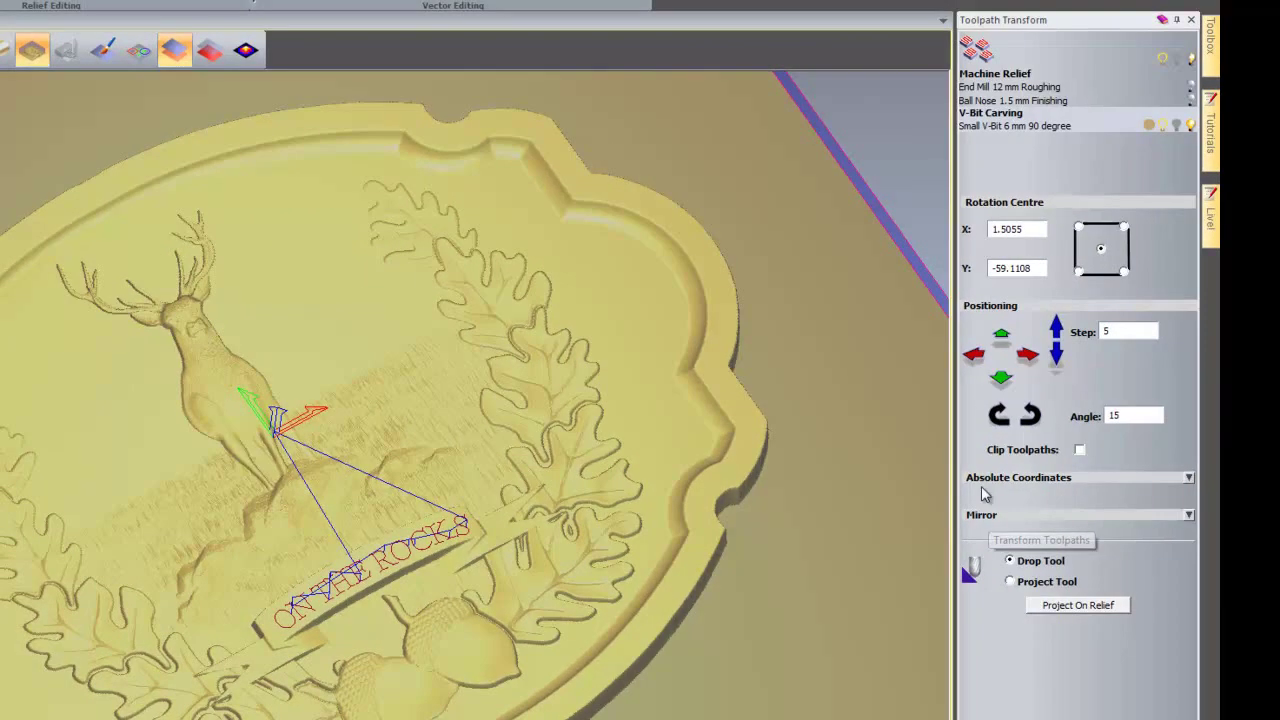
left_click(1008, 582)
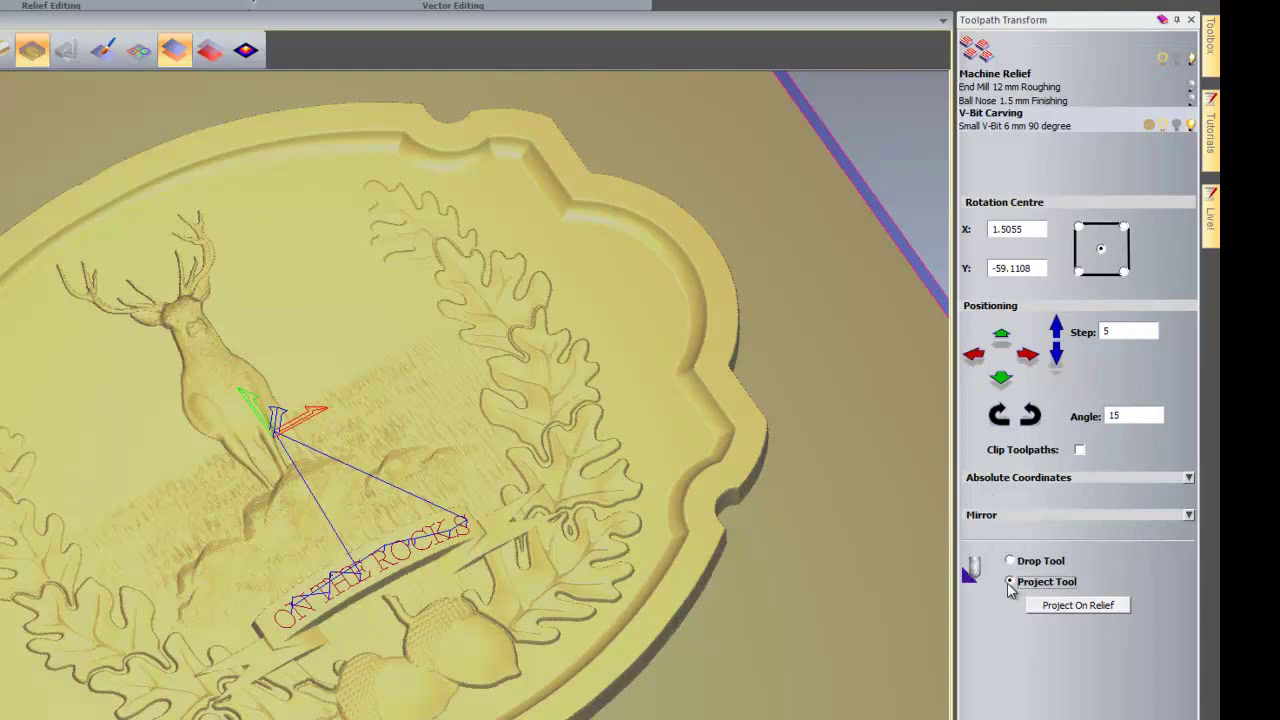
left_click(1053, 607)
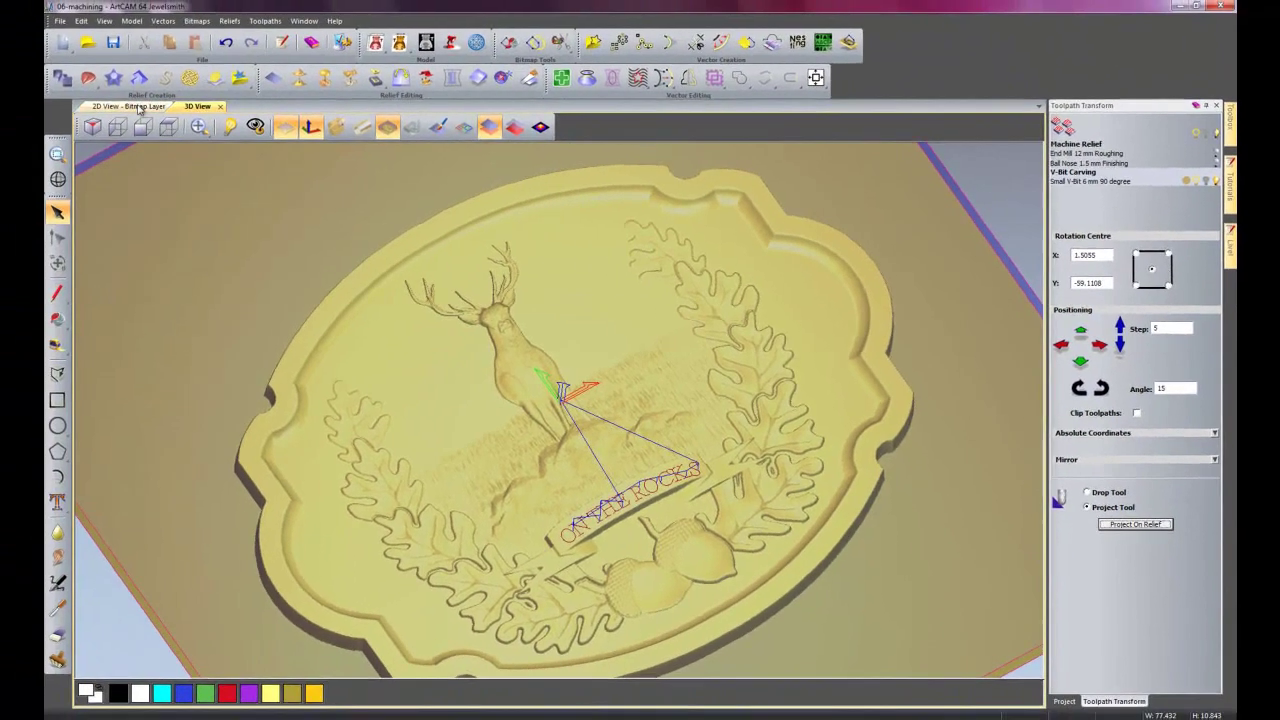
left_click(138, 107)
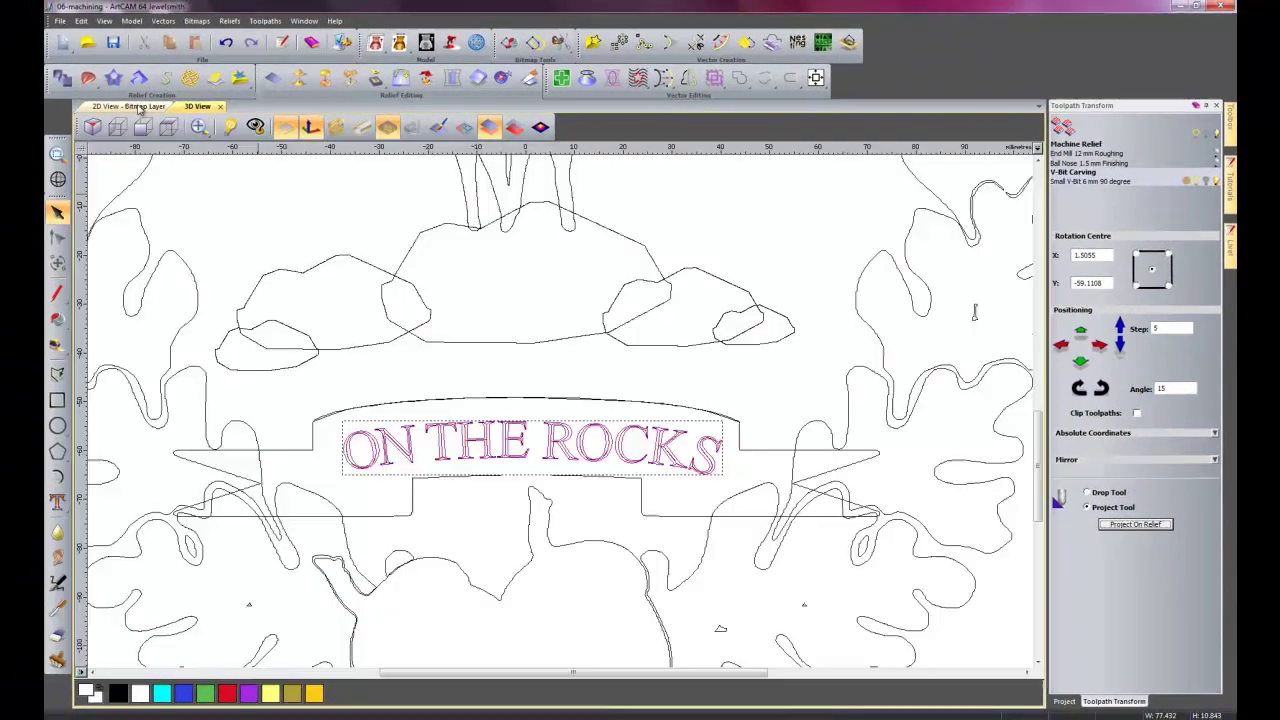
Start a Smart Engraving toolpath with the Small V-Bit 6 mm 90 degree tool.
left_click(1216, 112)
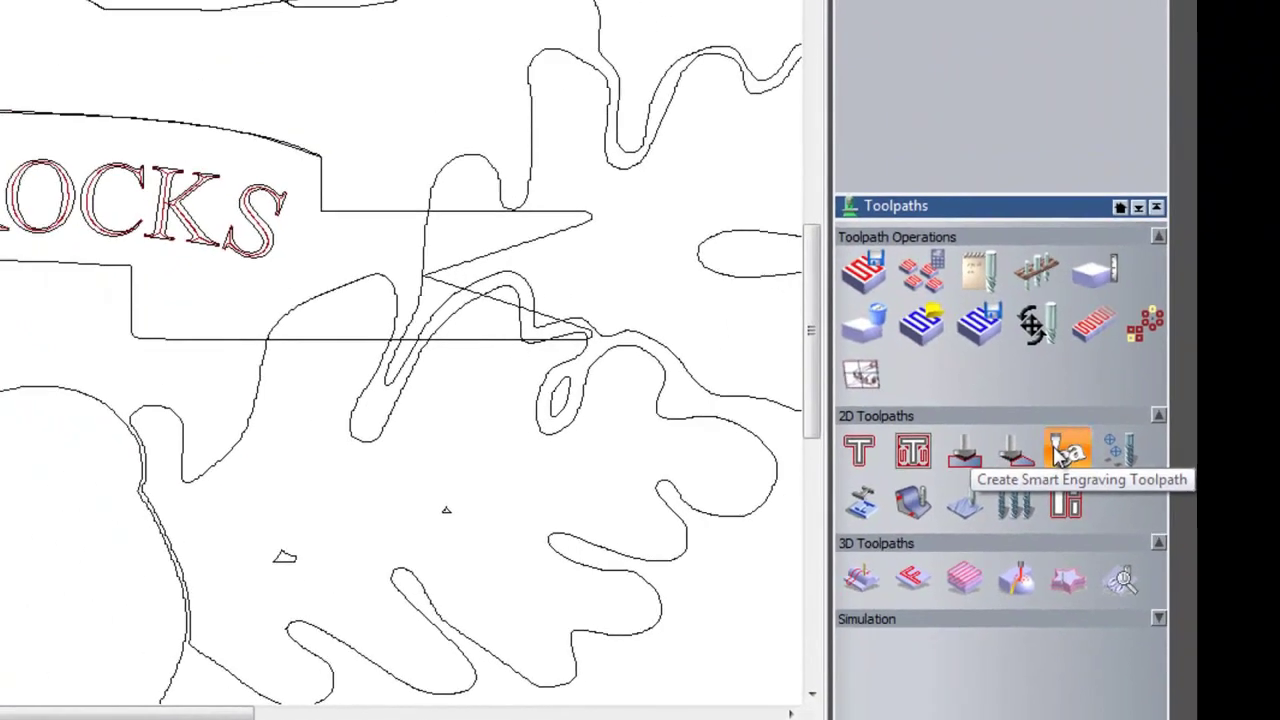
left_click(1063, 450)
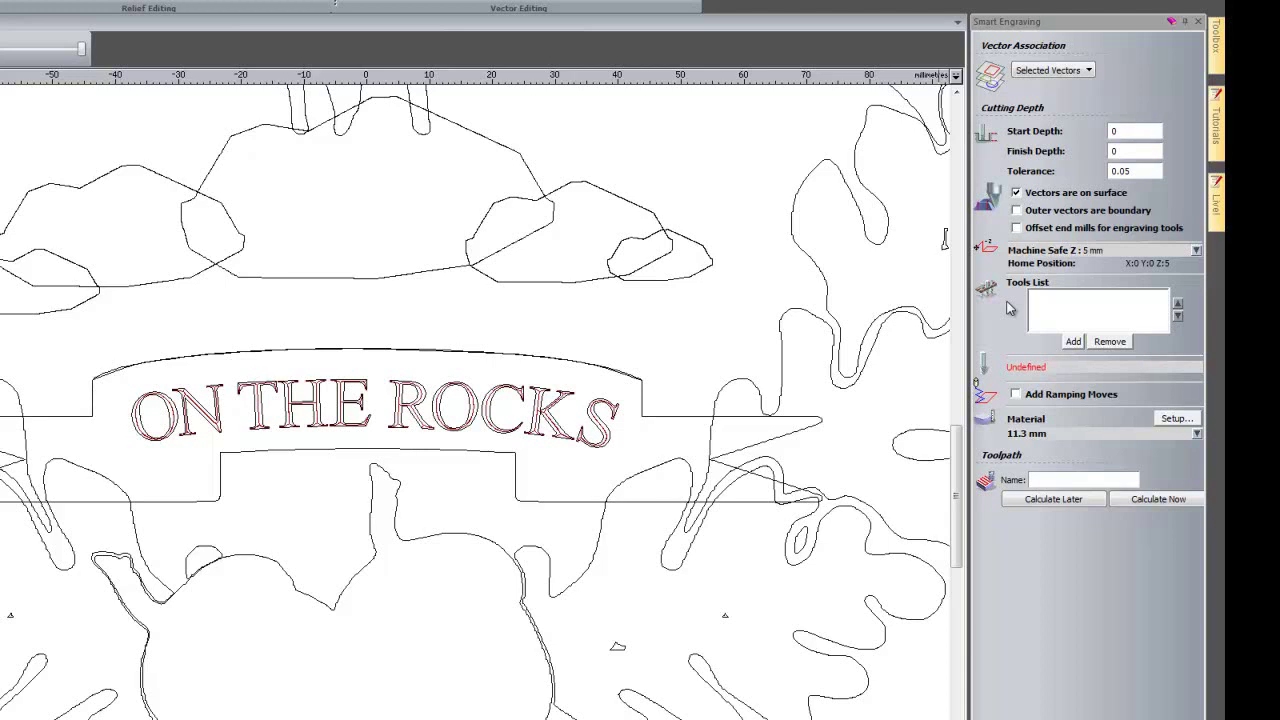
left_click(1073, 343)
scroll(430, 372, "down", 4)
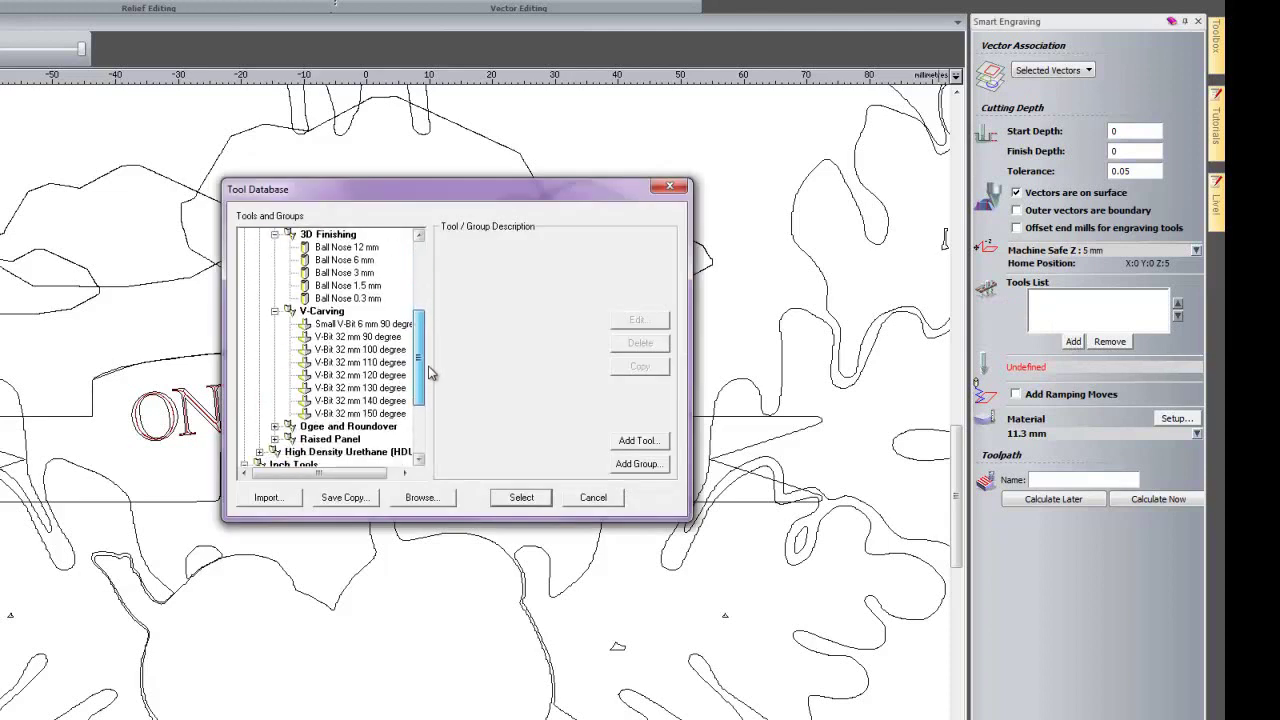
double_click(368, 328)
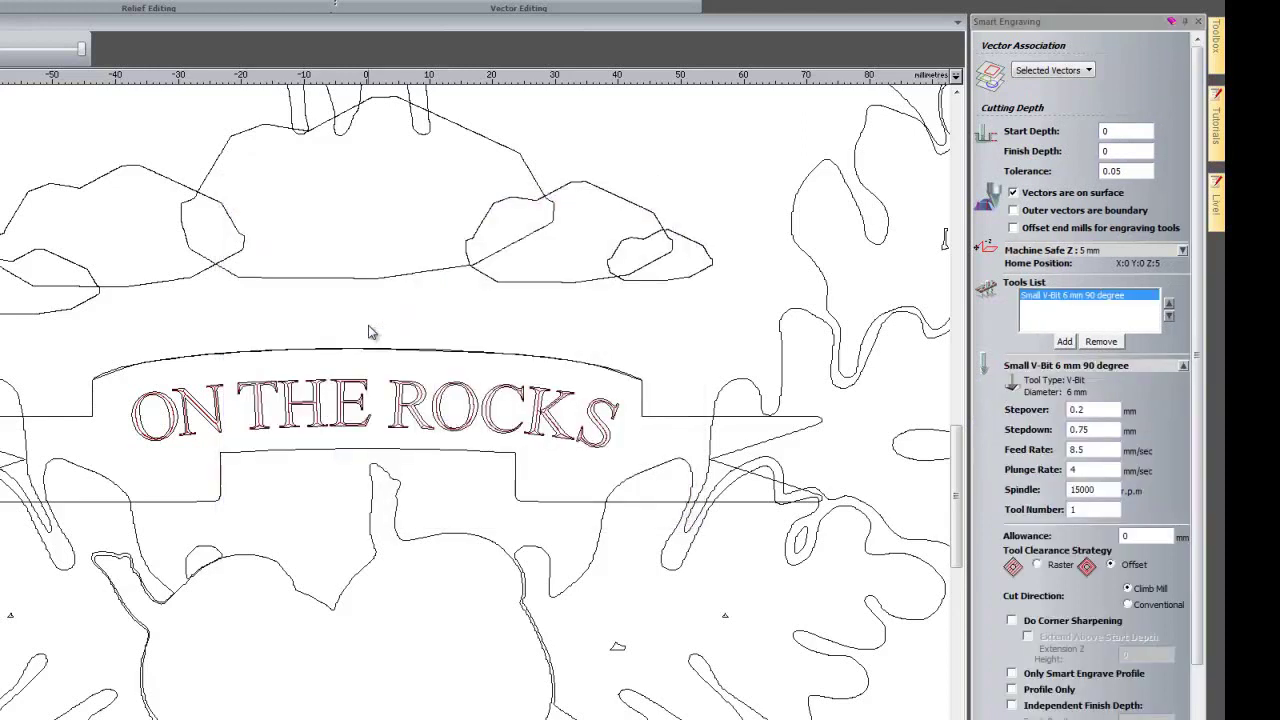
scroll(1078, 340, "down", 2)
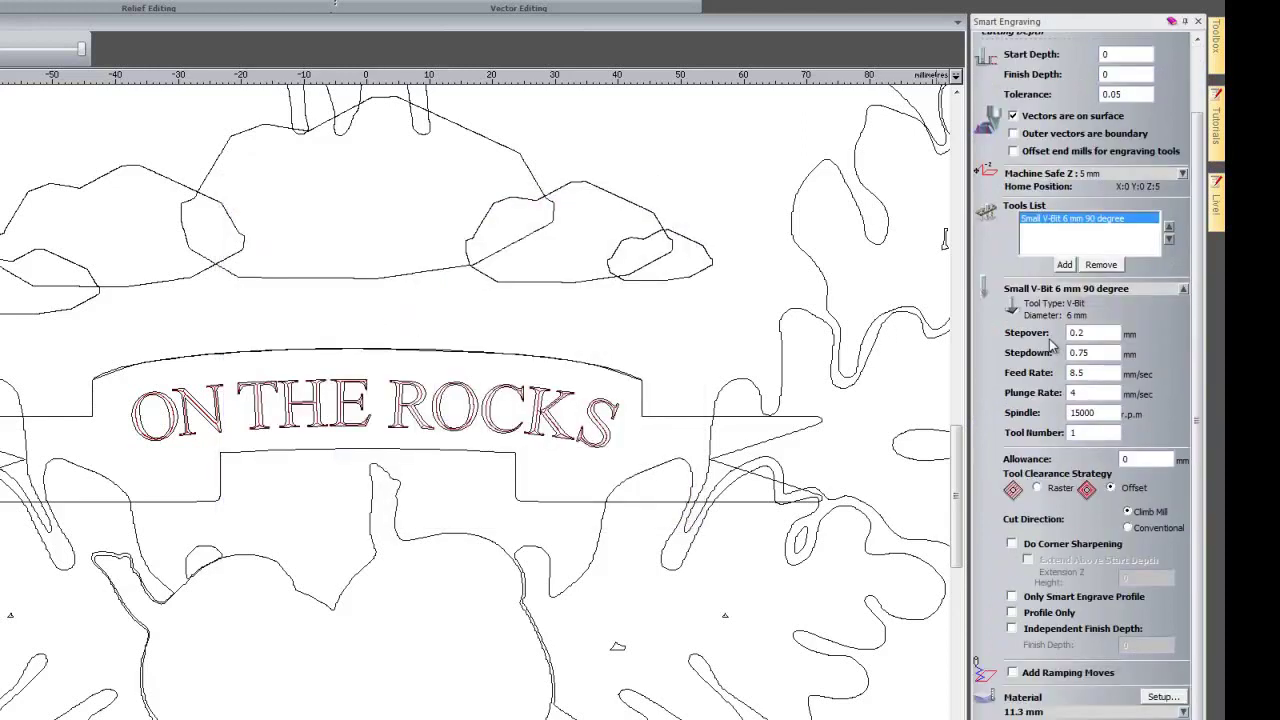
scroll(1199, 598, "down", 1)
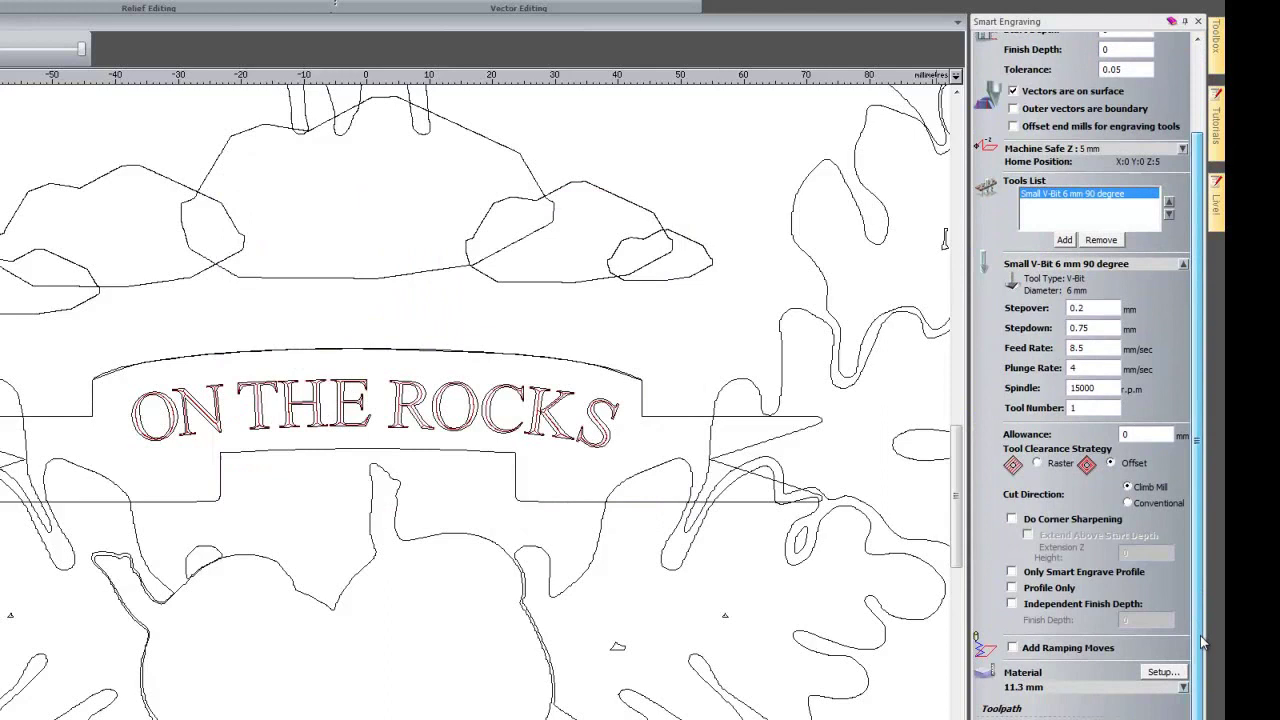
Turn on corner sharpening and extend it 5 mm above the start depth.
left_click(1012, 519)
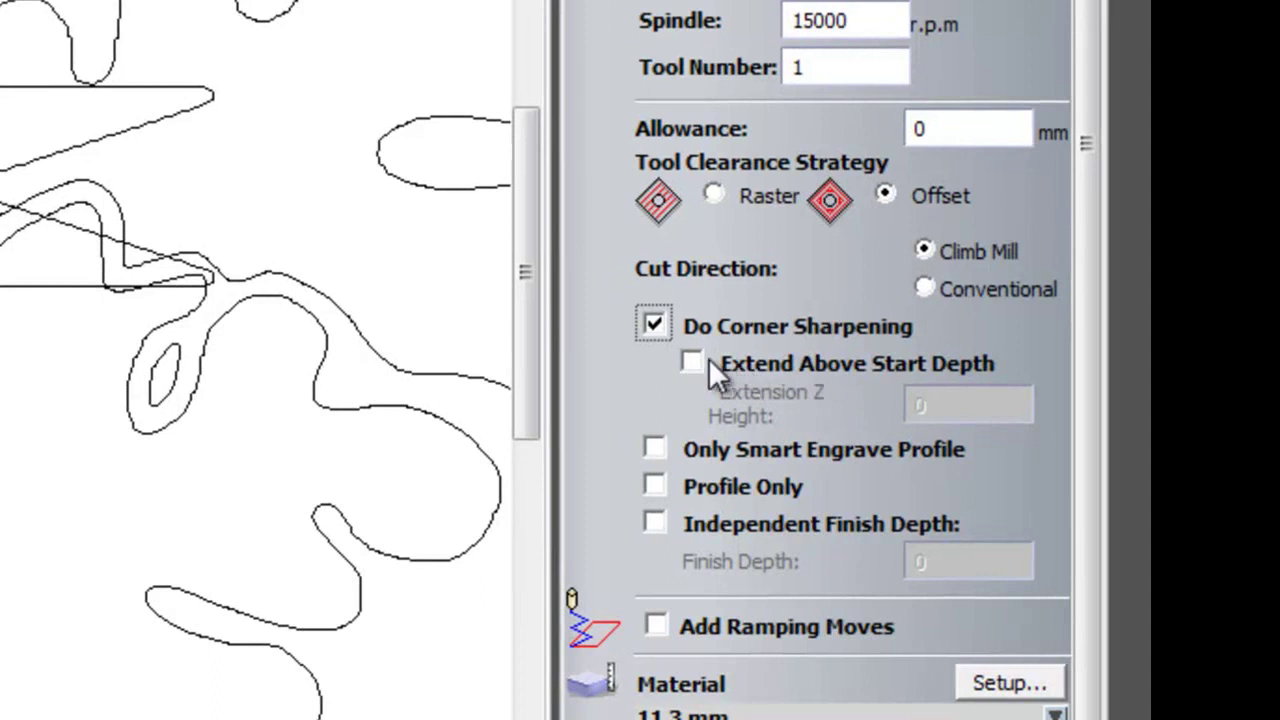
left_click(691, 362)
left_click(914, 400)
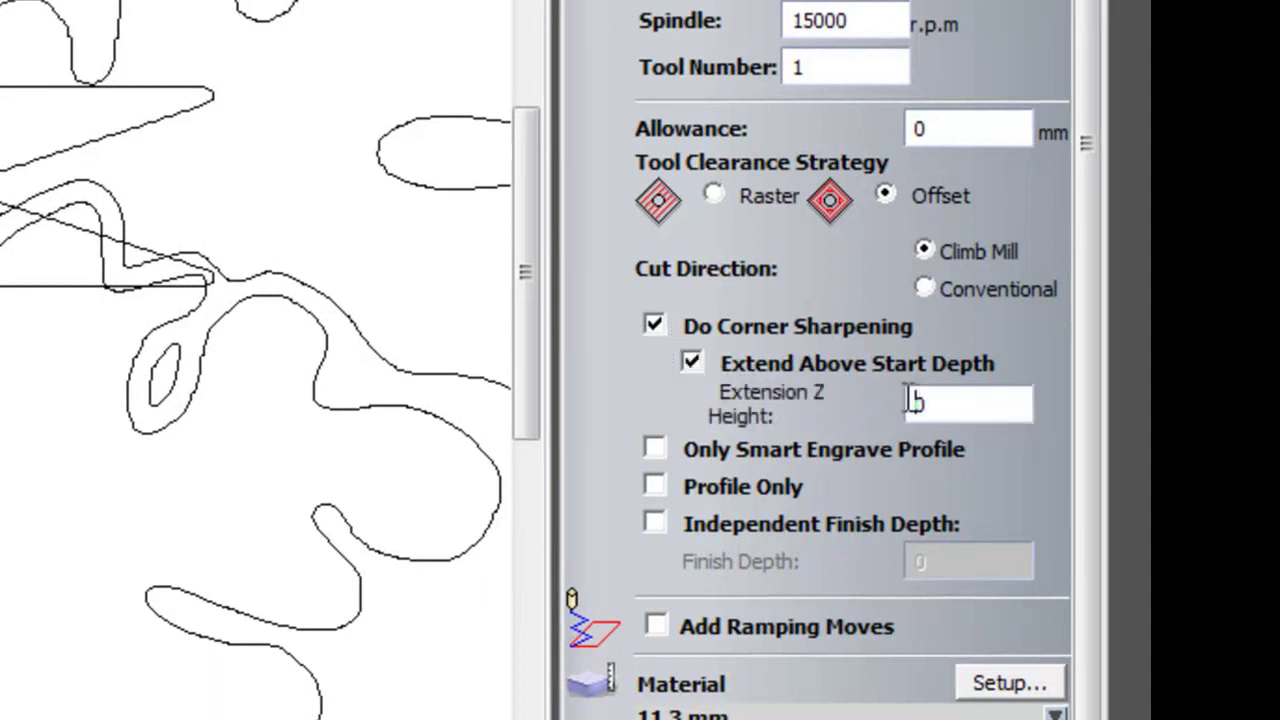
left_click_drag(945, 403, 742, 393)
type("5")
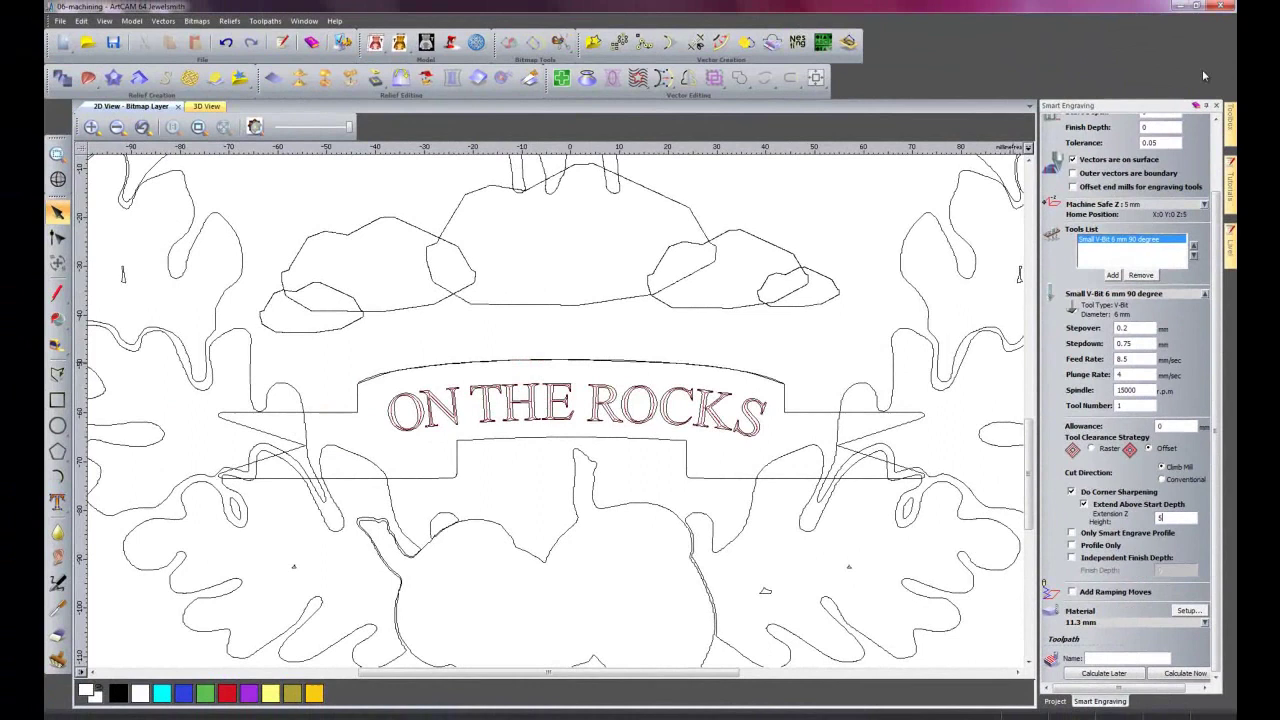
Close Smart Engraving and start a Profile toolpath around the plaque's outer border.
left_click(1217, 105)
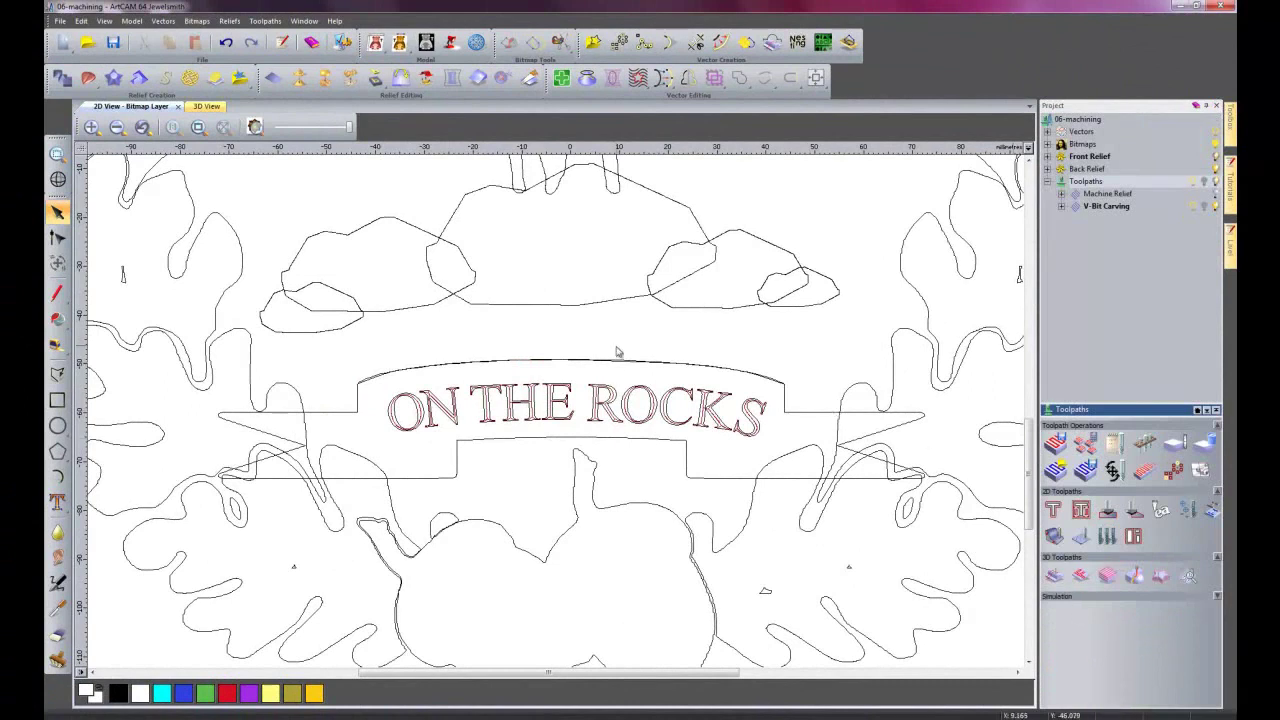
scroll(615, 349, "down", 3)
scroll(614, 351, "up", 1)
scroll(614, 351, "up", 1)
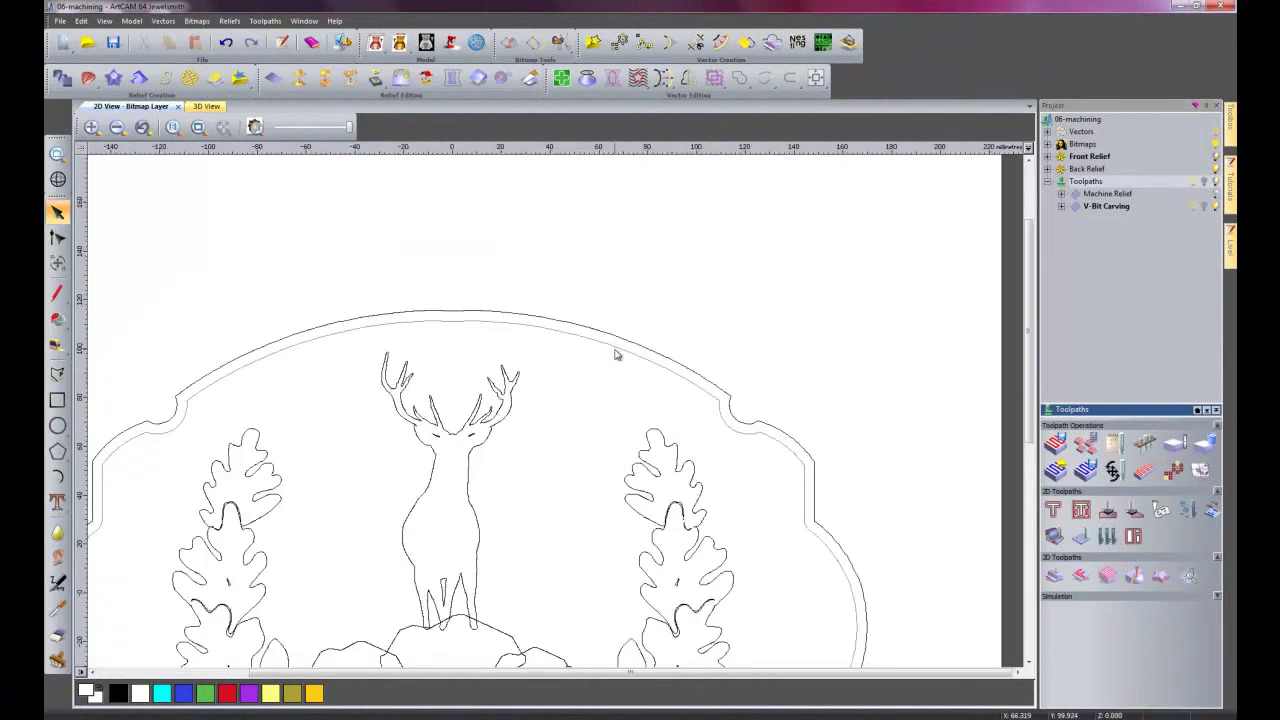
scroll(617, 362, "down", 1)
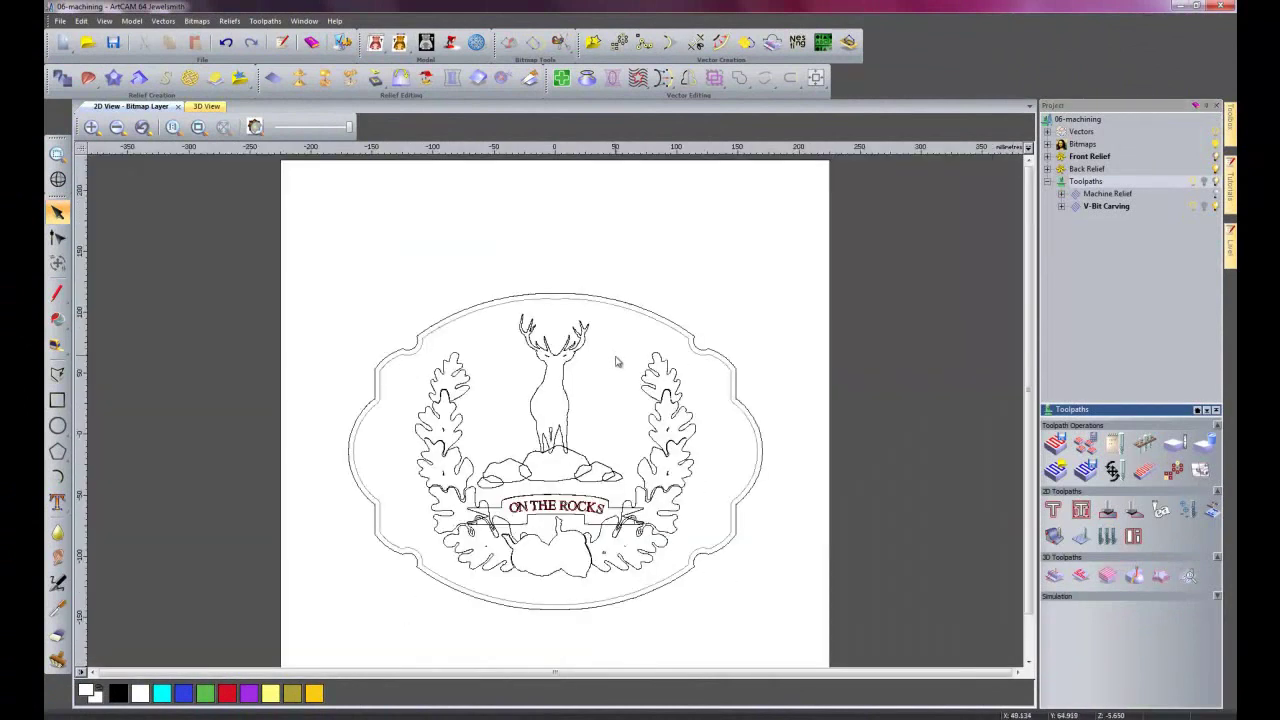
left_click(691, 338)
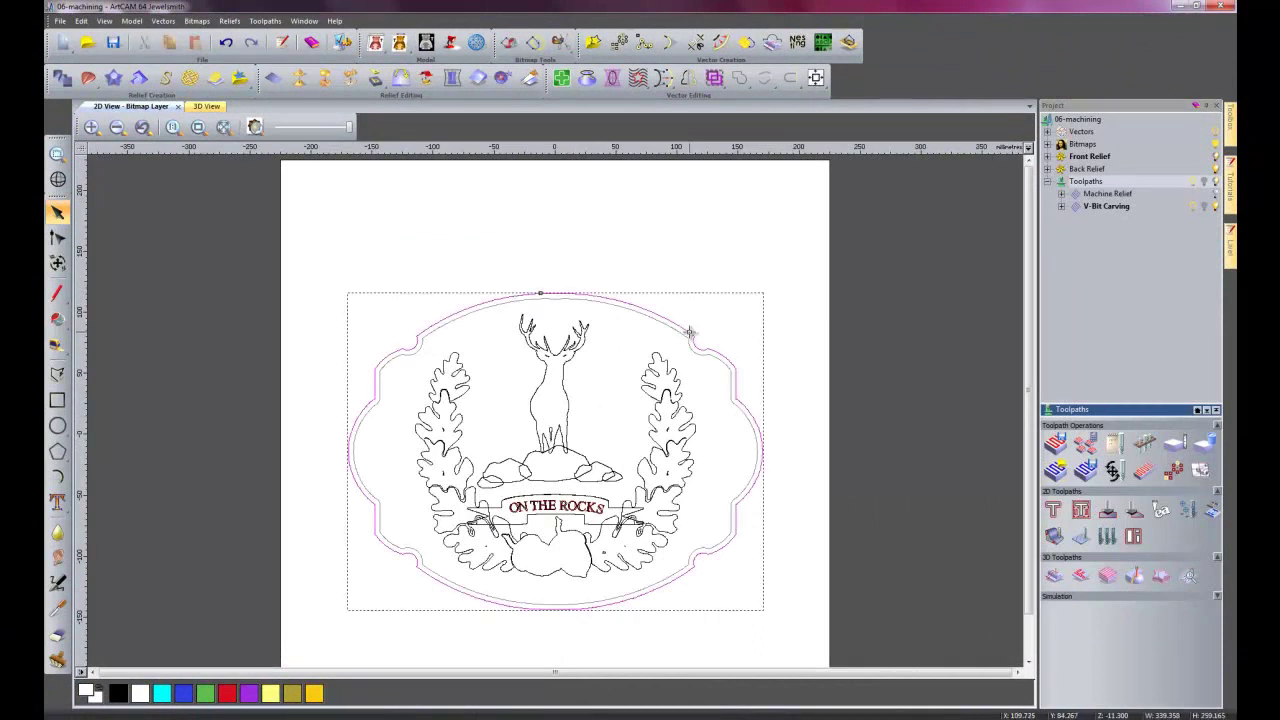
left_click(789, 237)
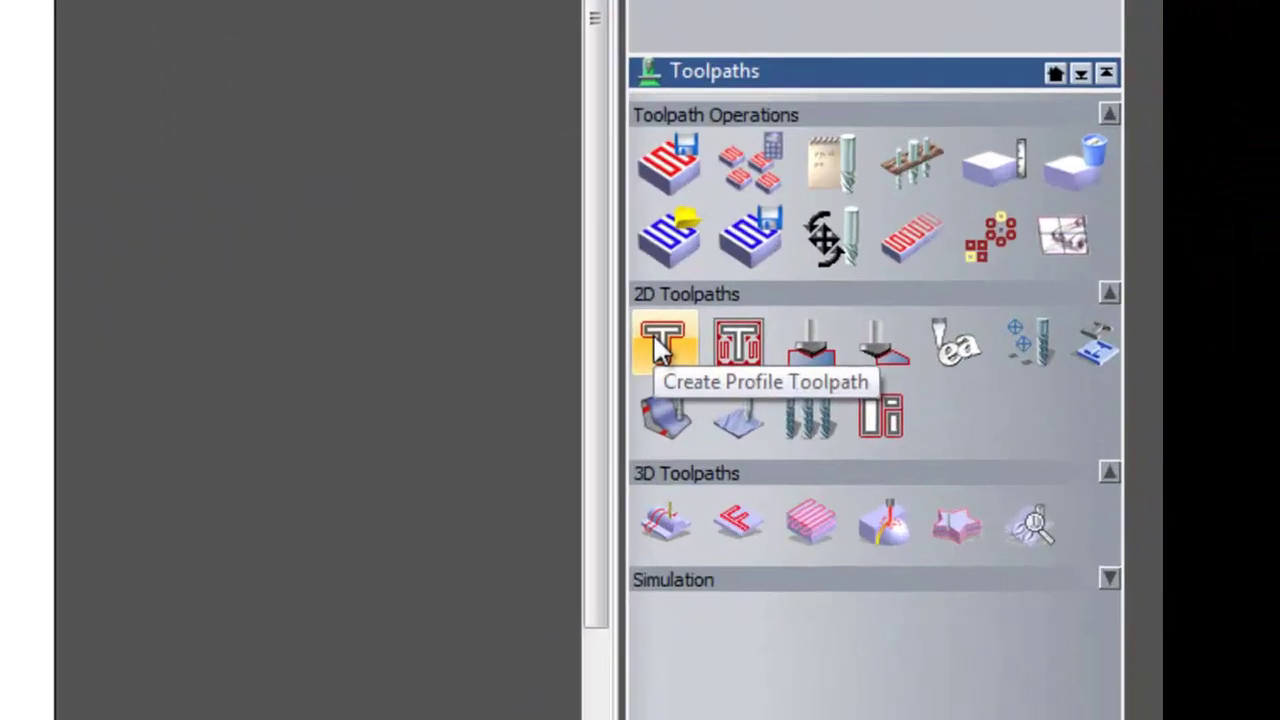
left_click(662, 343)
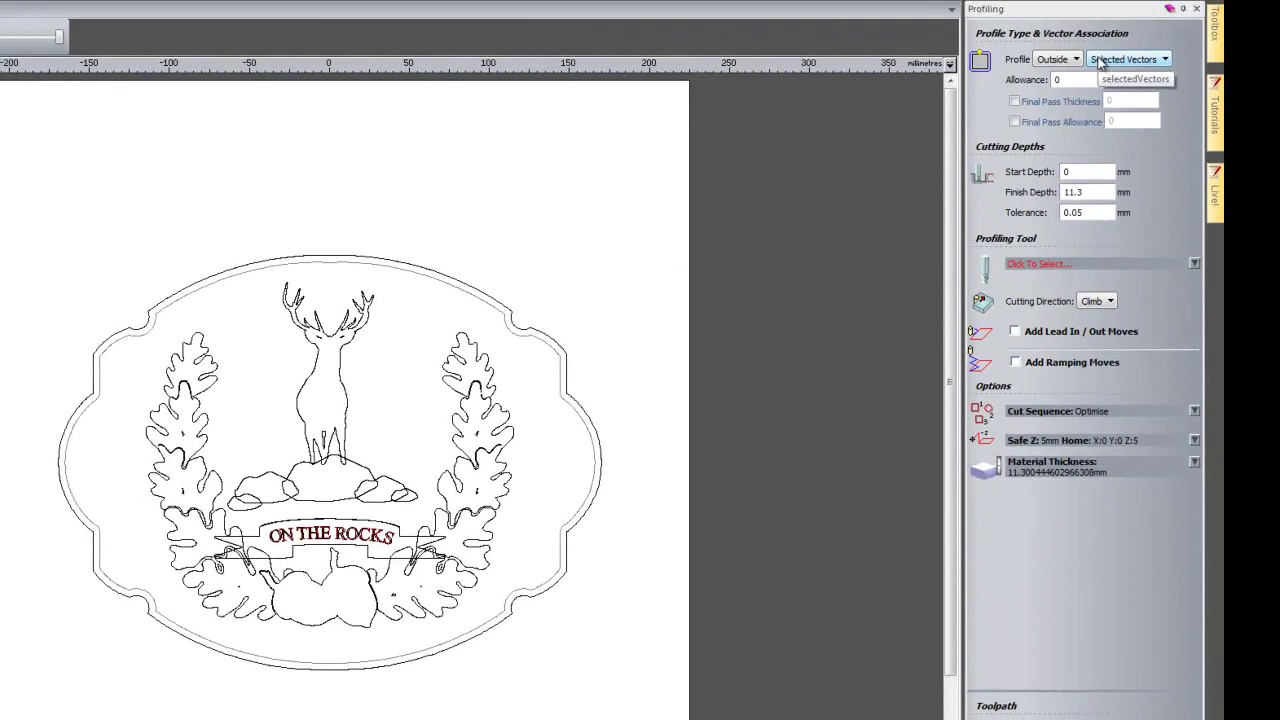
left_click(460, 284)
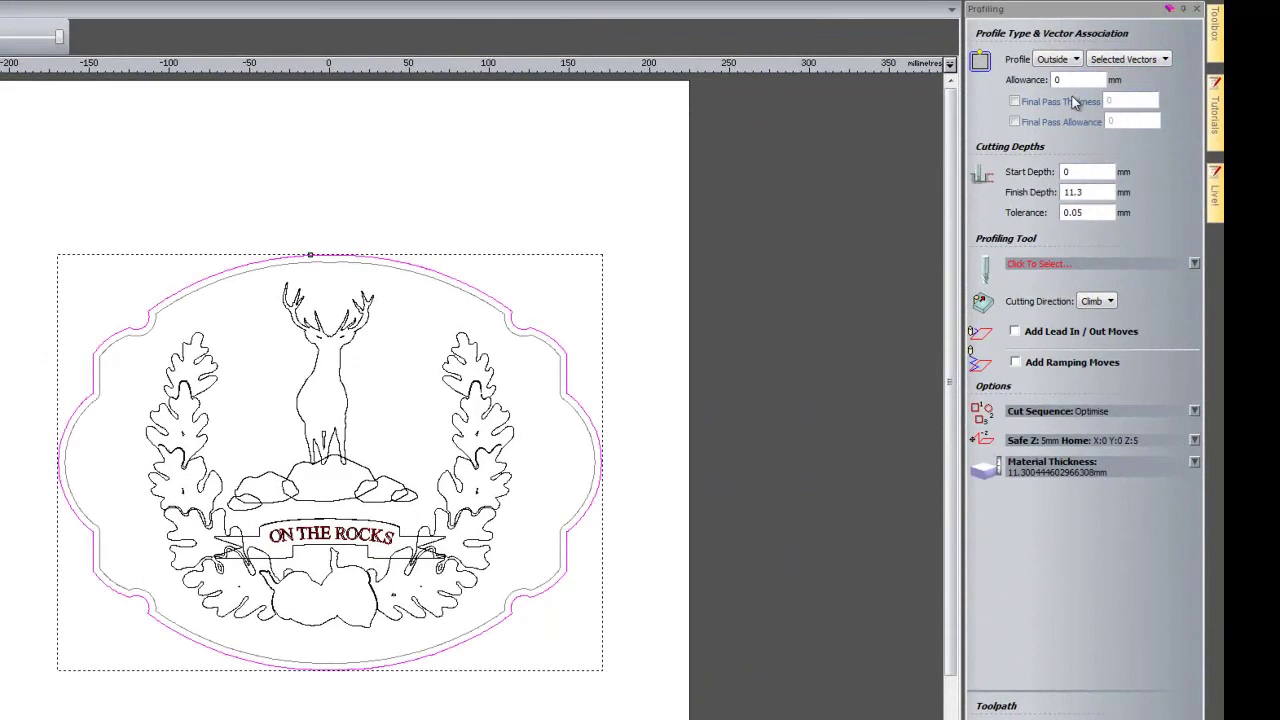
Use an End Mill 12 mm with 6 mm stepdown and calculate the profile toolpath.
left_click(1070, 264)
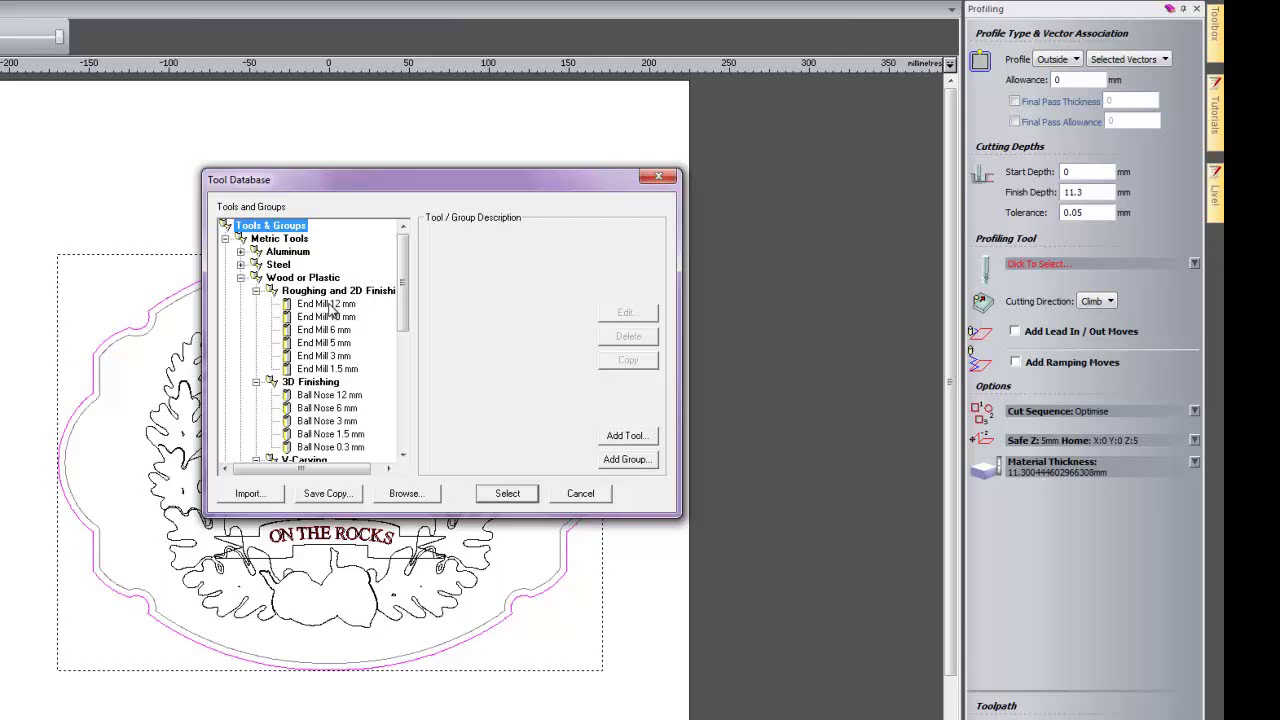
left_click(328, 305)
left_click(500, 496)
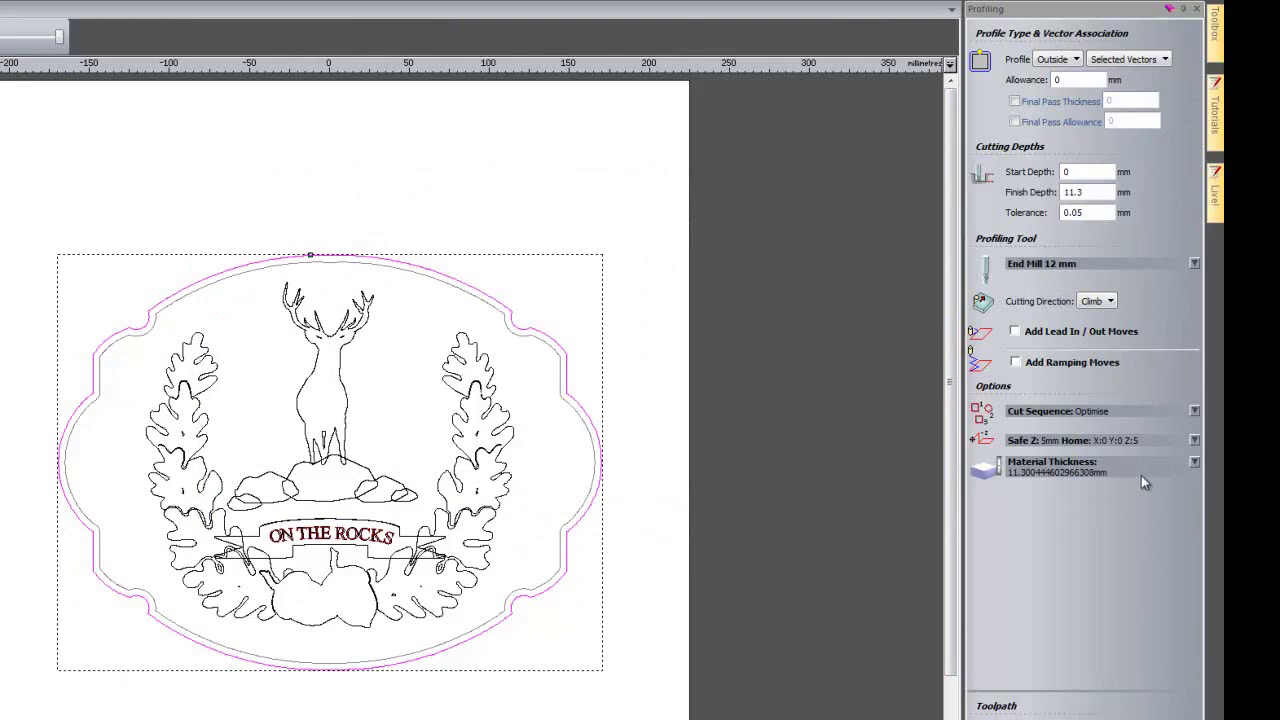
left_click(1193, 263)
type("6")
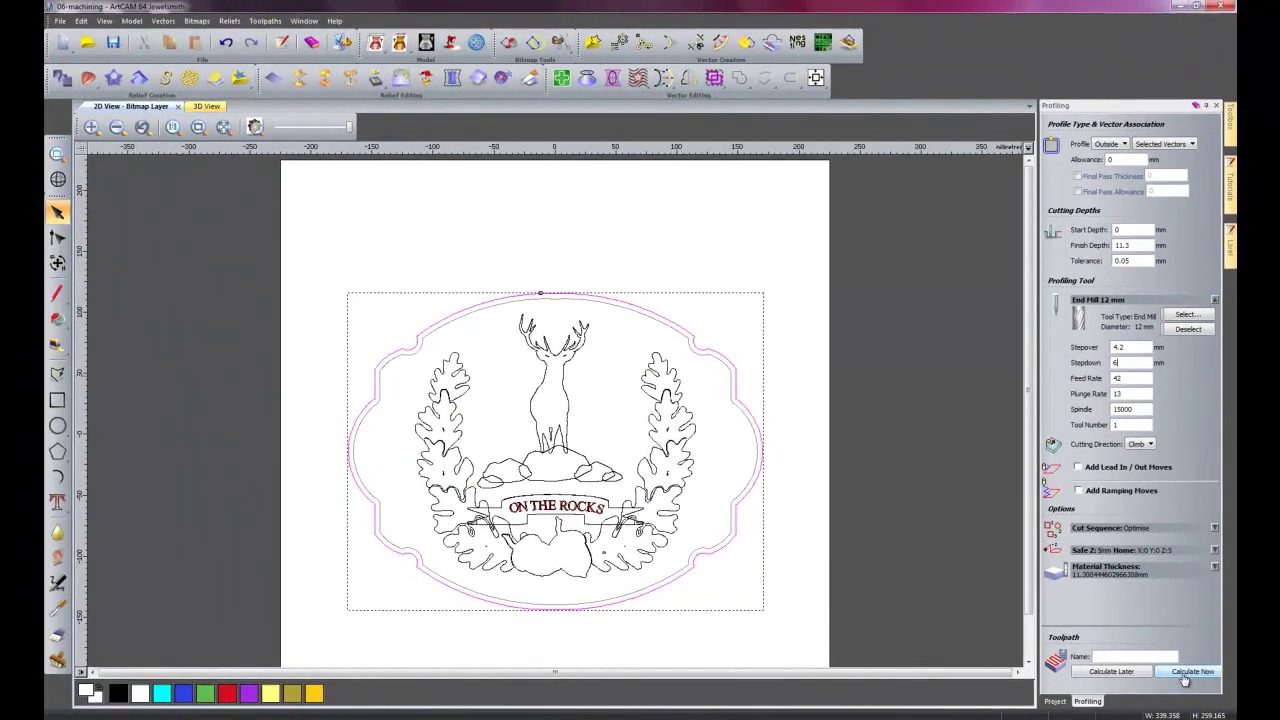
left_click(1184, 676)
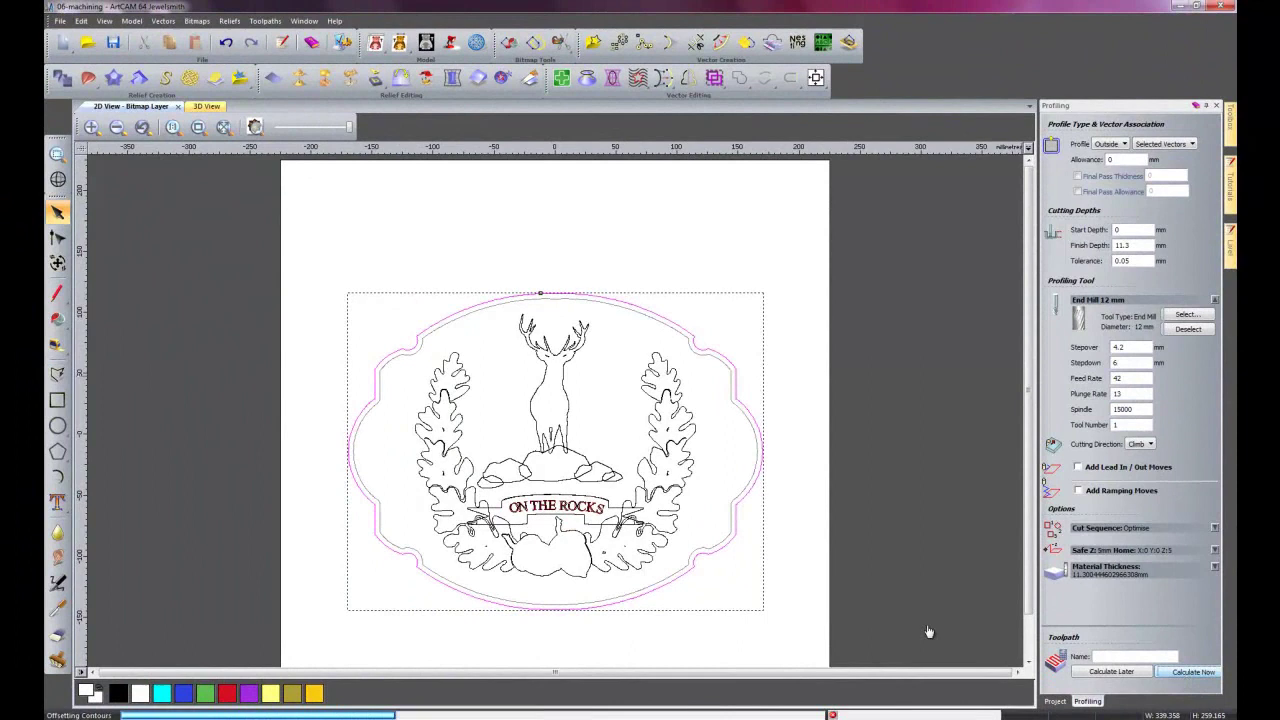
Switch to the shaded 3D view, close Profiling, and bring up the Toolpaths actions menu.
left_click(209, 107)
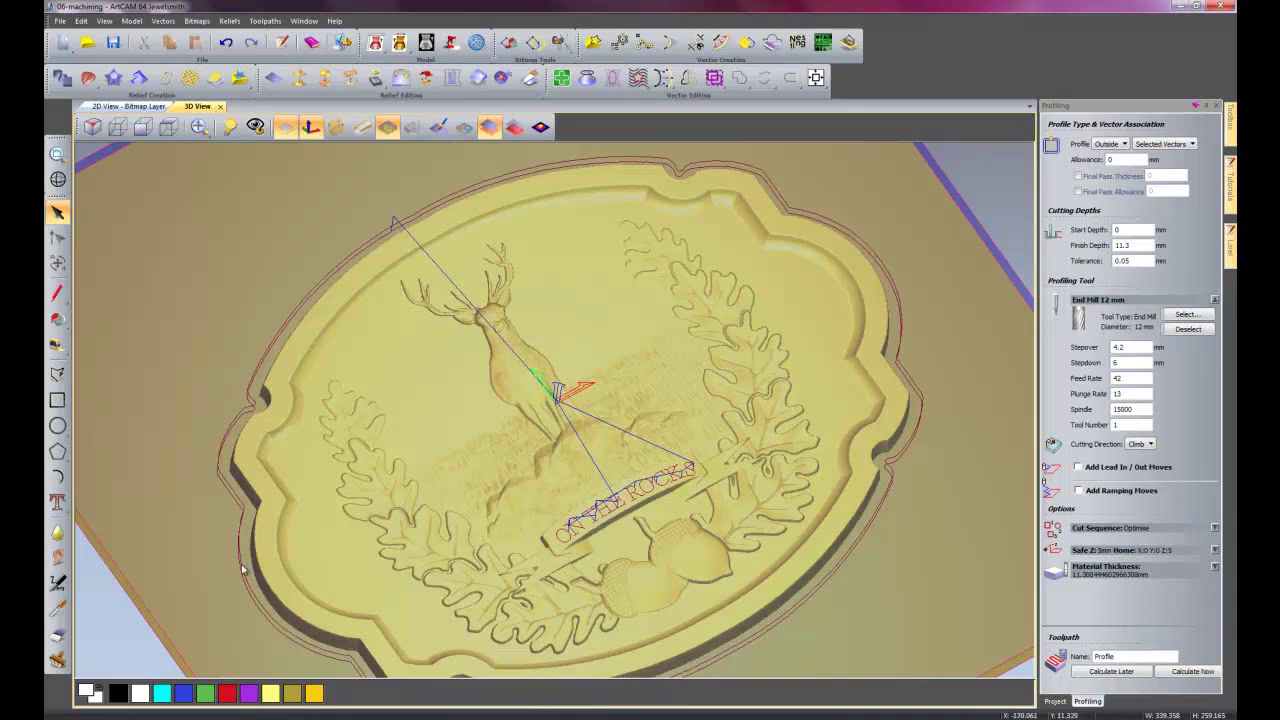
left_click(1216, 110)
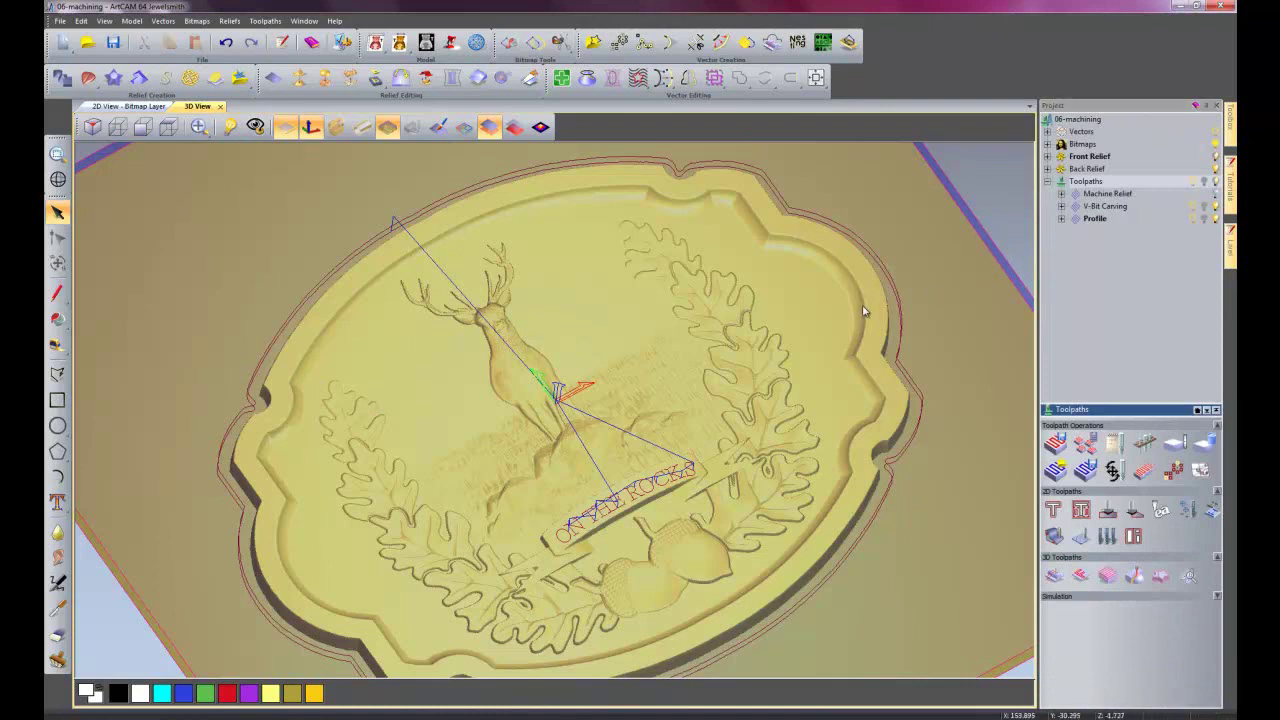
scroll(864, 311, "down", 5)
scroll(848, 351, "up", 4)
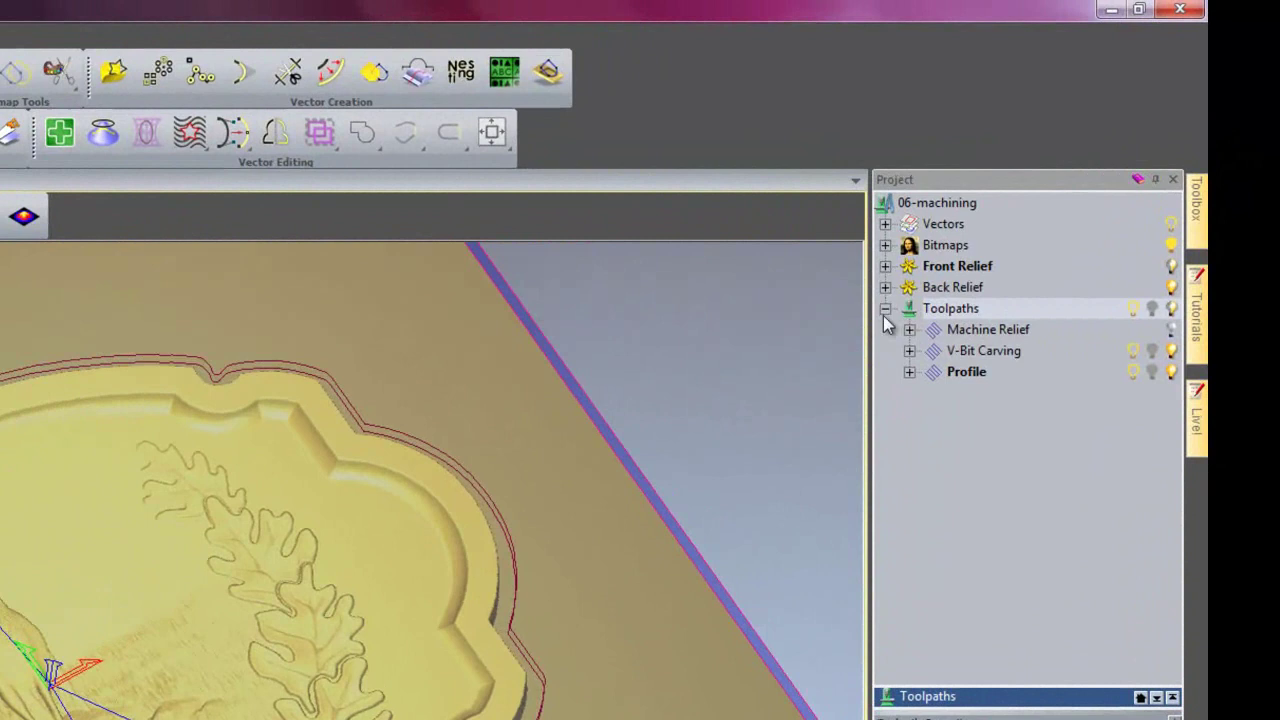
right_click(916, 320)
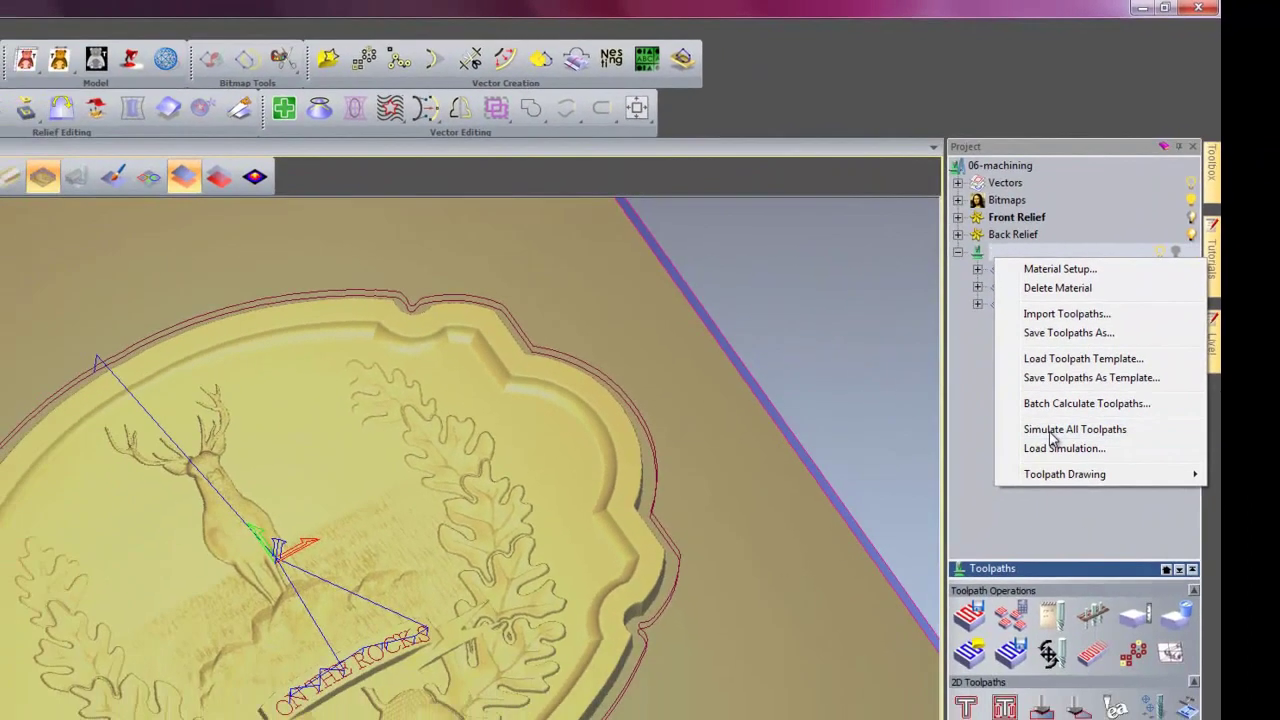
Simulate all toolpaths on a Standard-resolution whole-model block from 0.0 to -11.30044 mm.
left_click(993, 545)
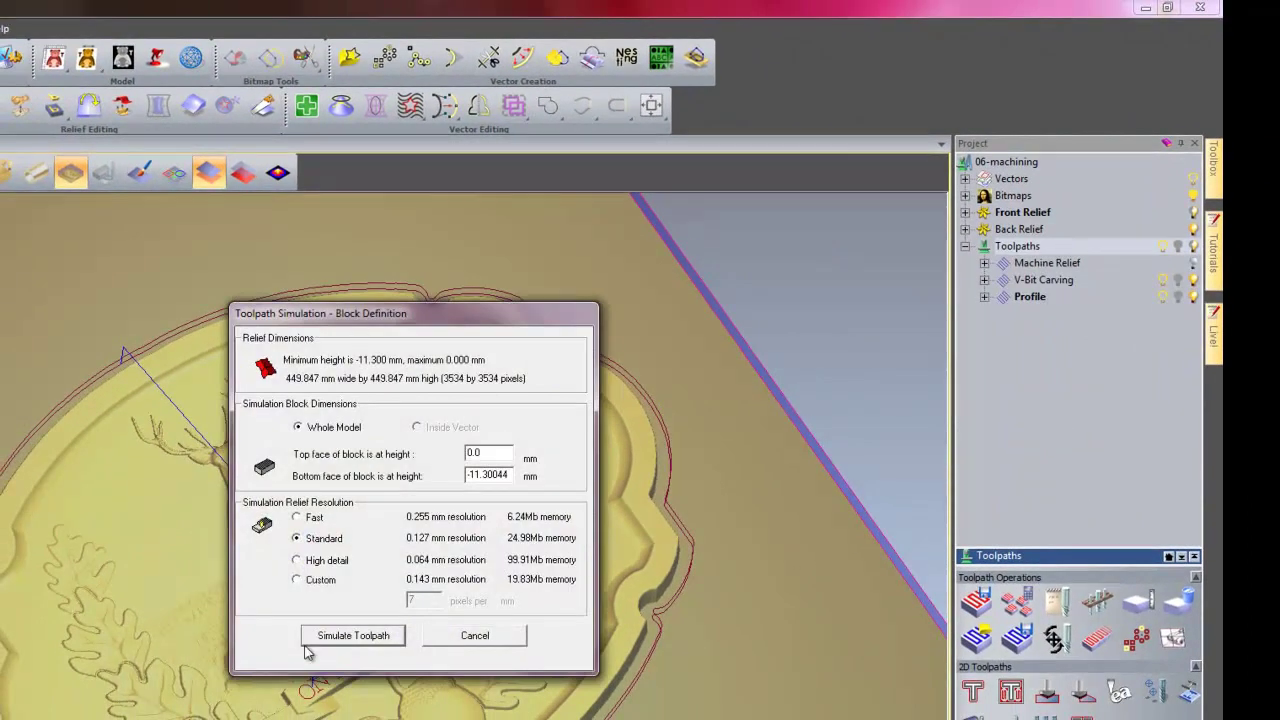
left_click_drag(360, 328, 360, 360)
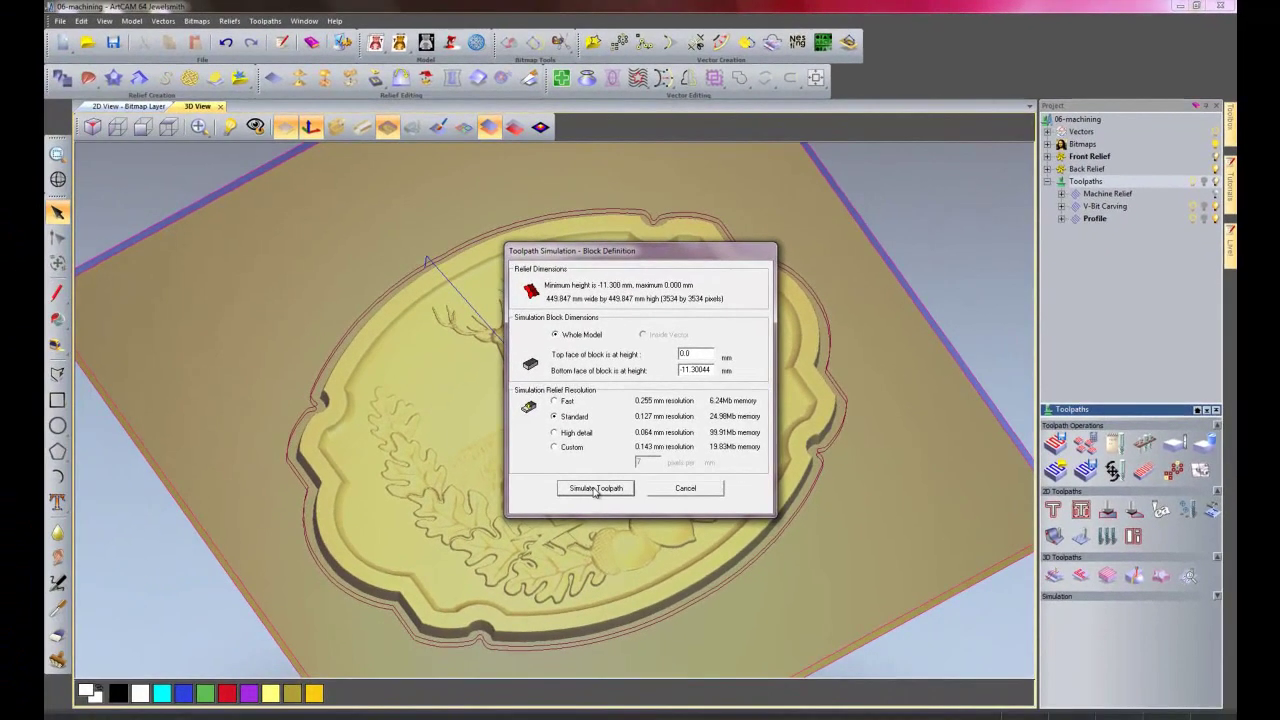
left_click(595, 488)
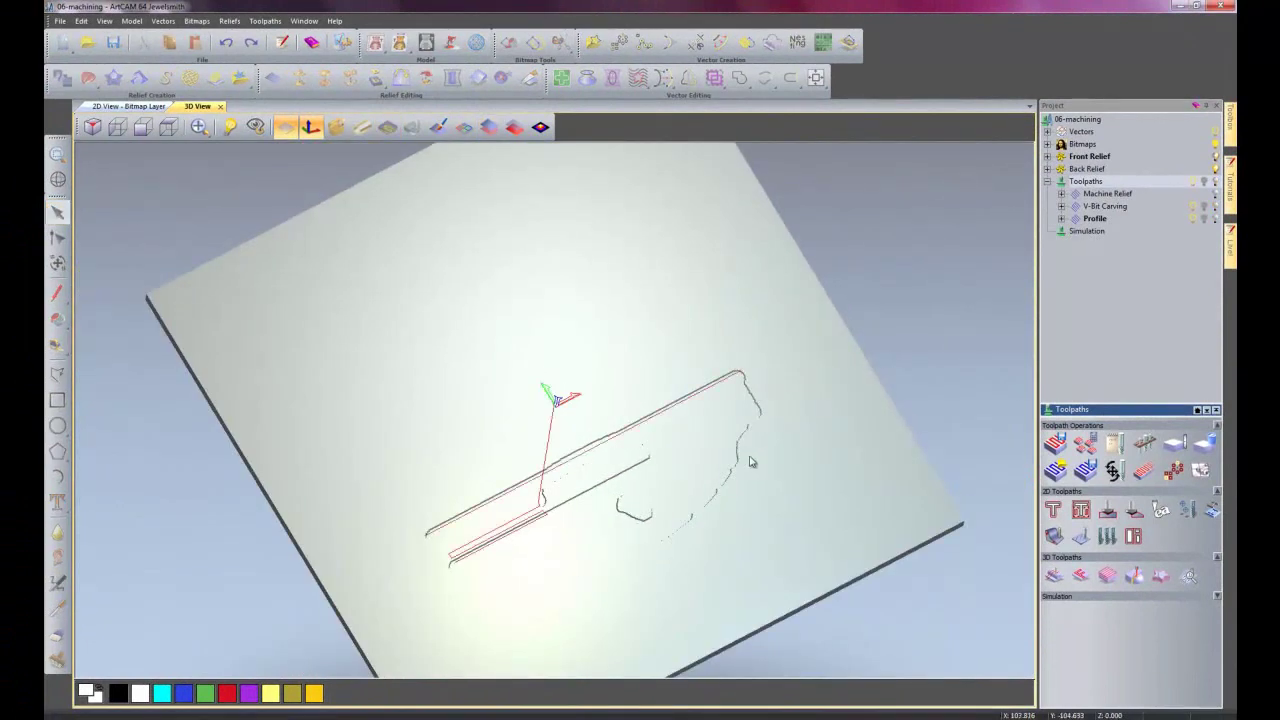
Let the simulation finish and rotate the view to inspect the carved, cut-out stag plaque.
scroll(768, 431, "up", 3)
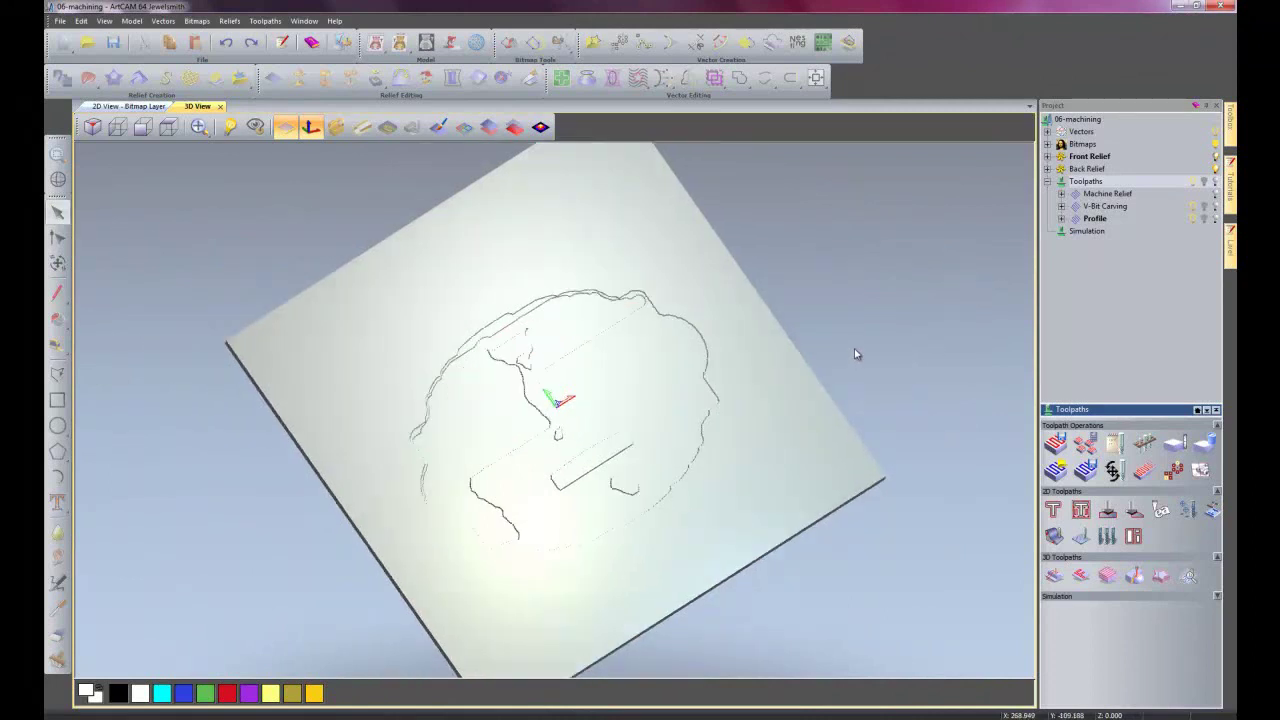
scroll(854, 342, "up", 4)
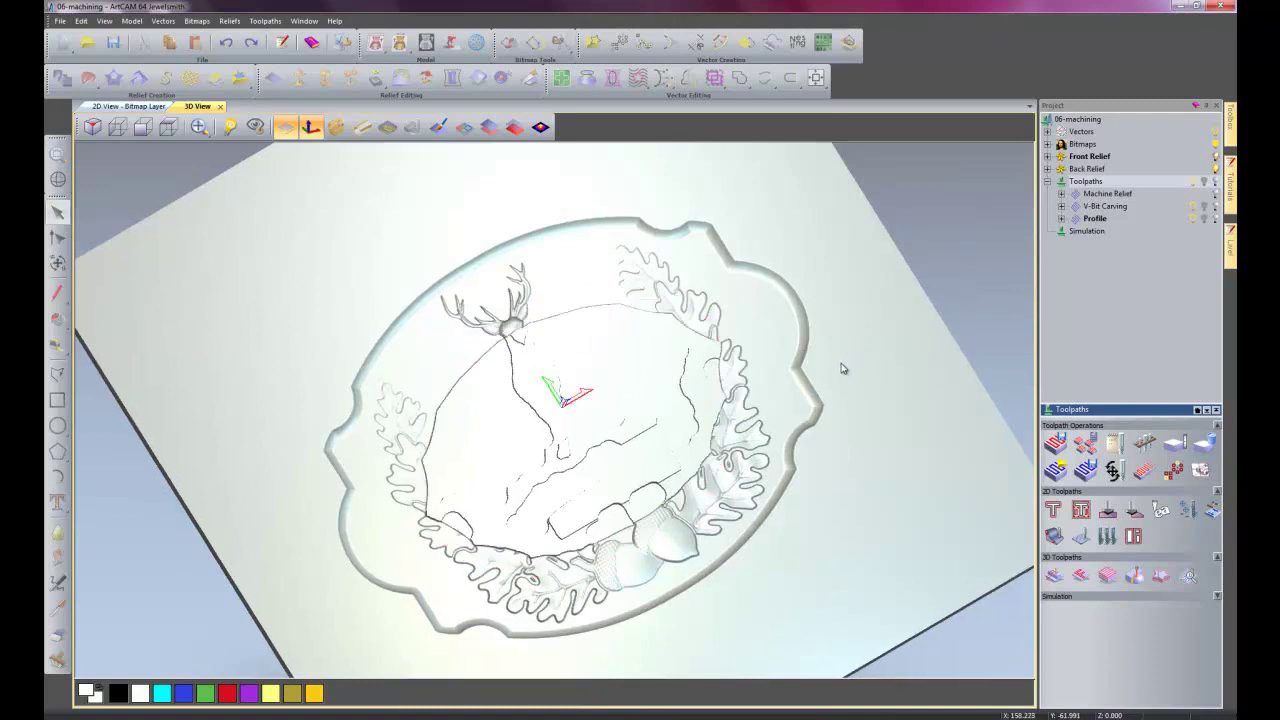
left_click_drag(914, 383, 660, 445)
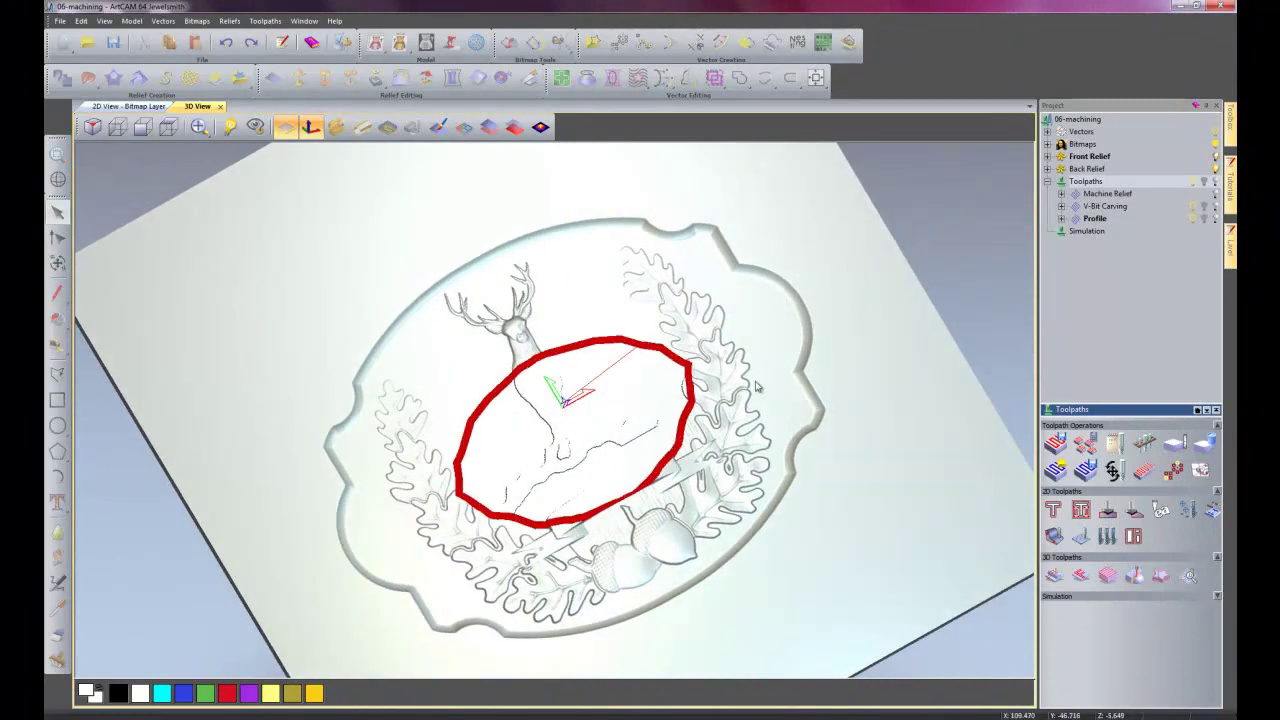
left_click_drag(700, 450, 871, 443)
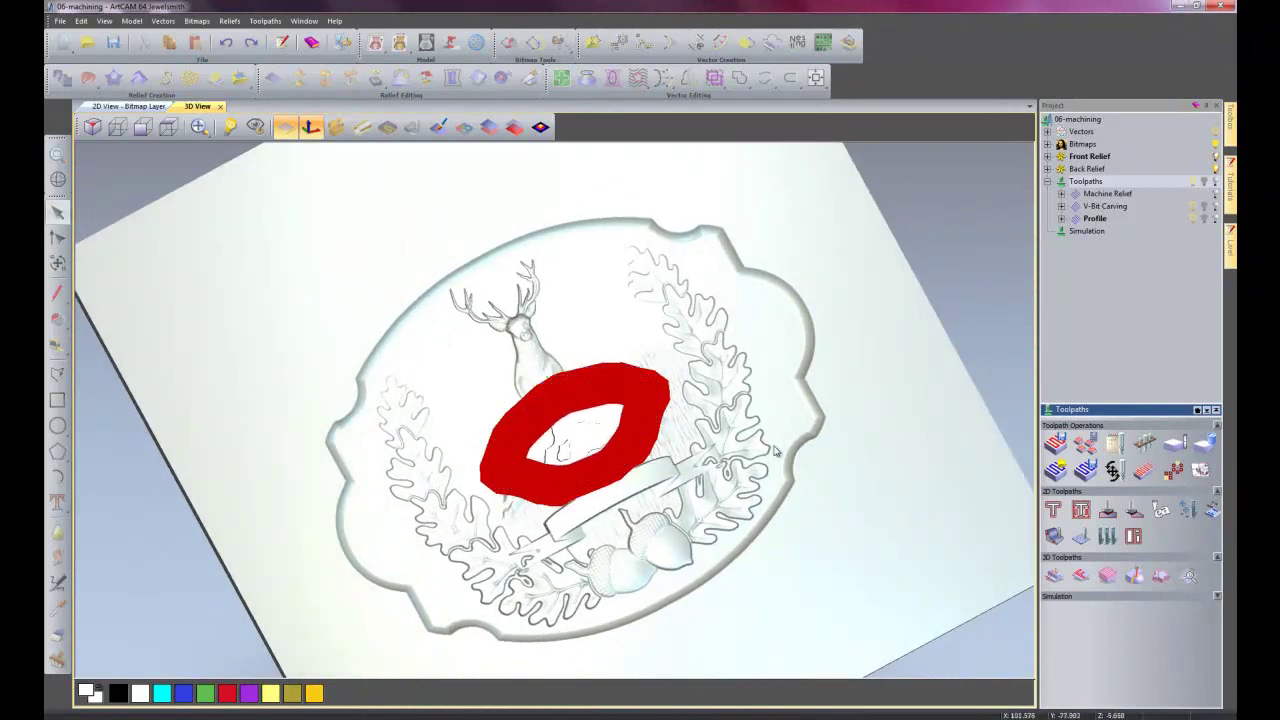
left_click_drag(775, 452, 771, 440)
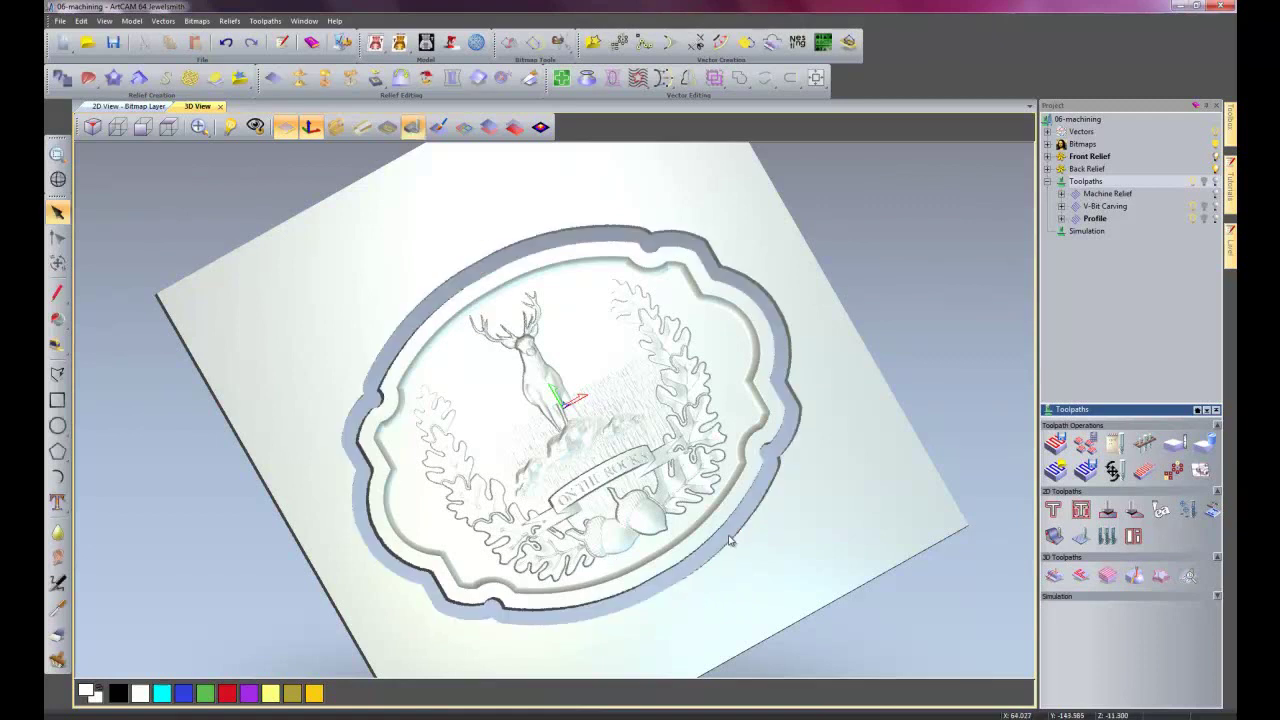
left_click_drag(729, 540, 720, 500)
scroll(720, 500, "up", 3)
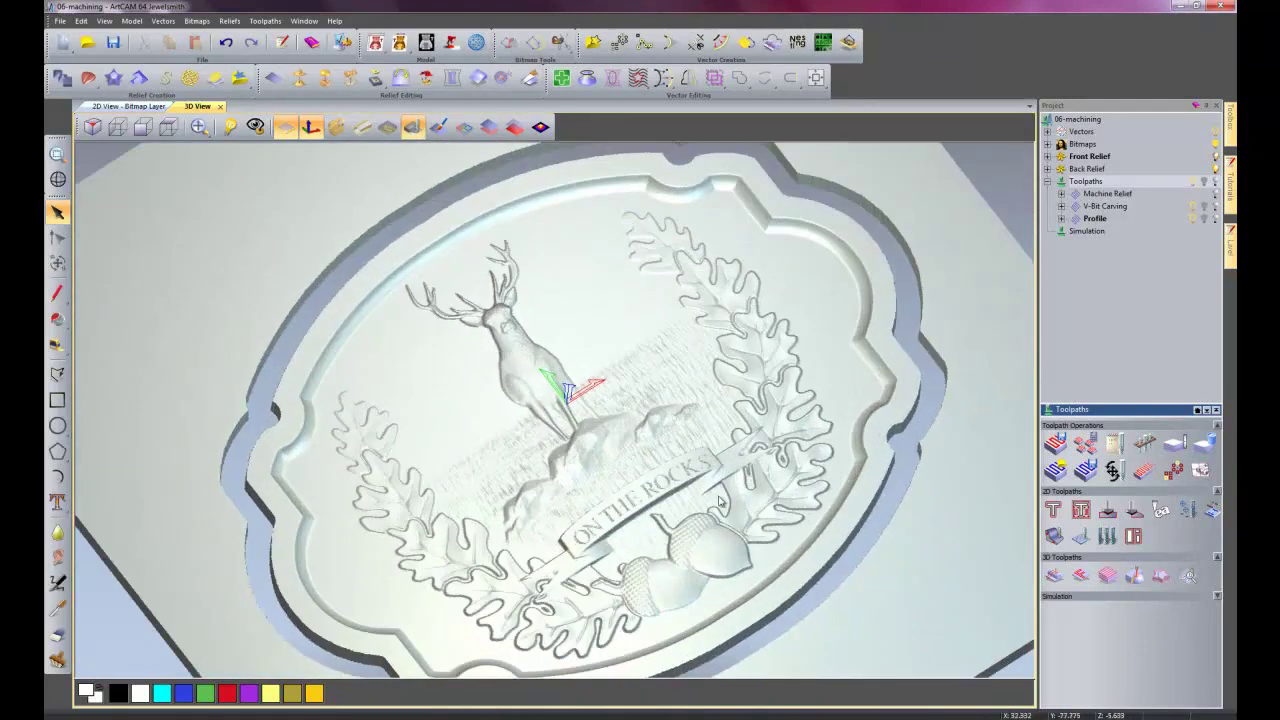
scroll(720, 500, "up", 3)
scroll(712, 540, "up", 2)
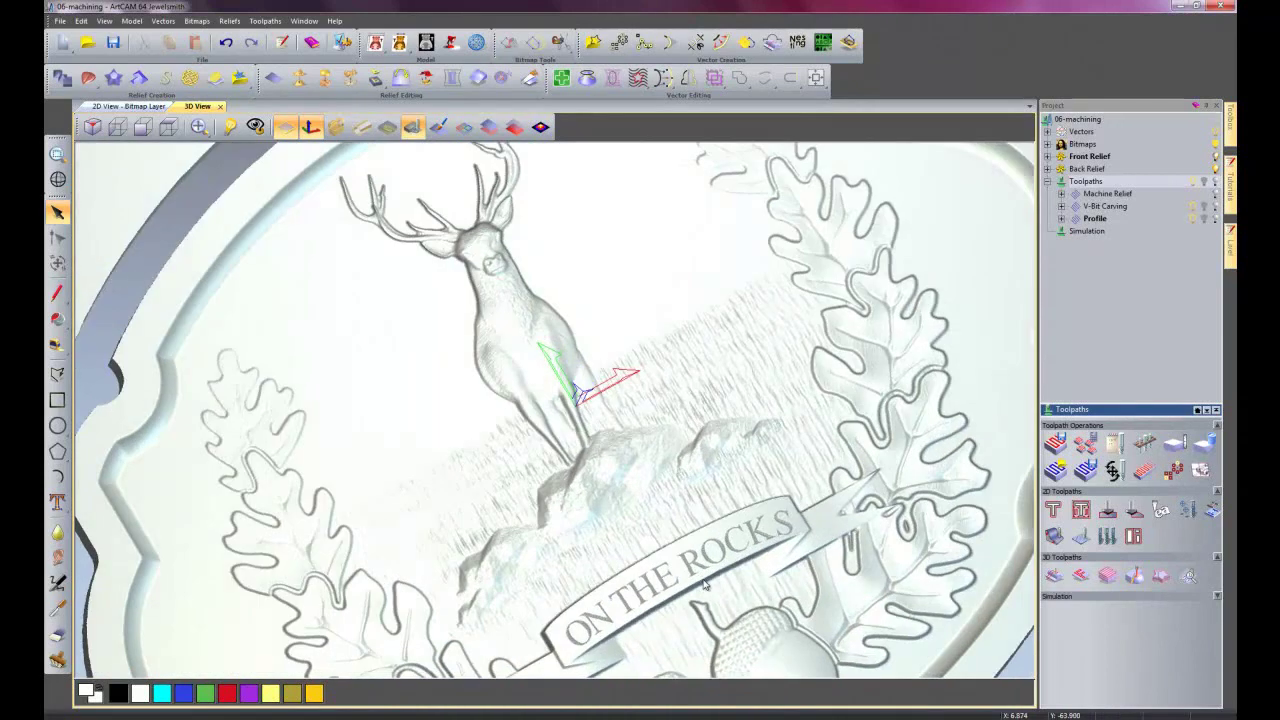
scroll(705, 585, "down", 2)
scroll(705, 545, "down", 4)
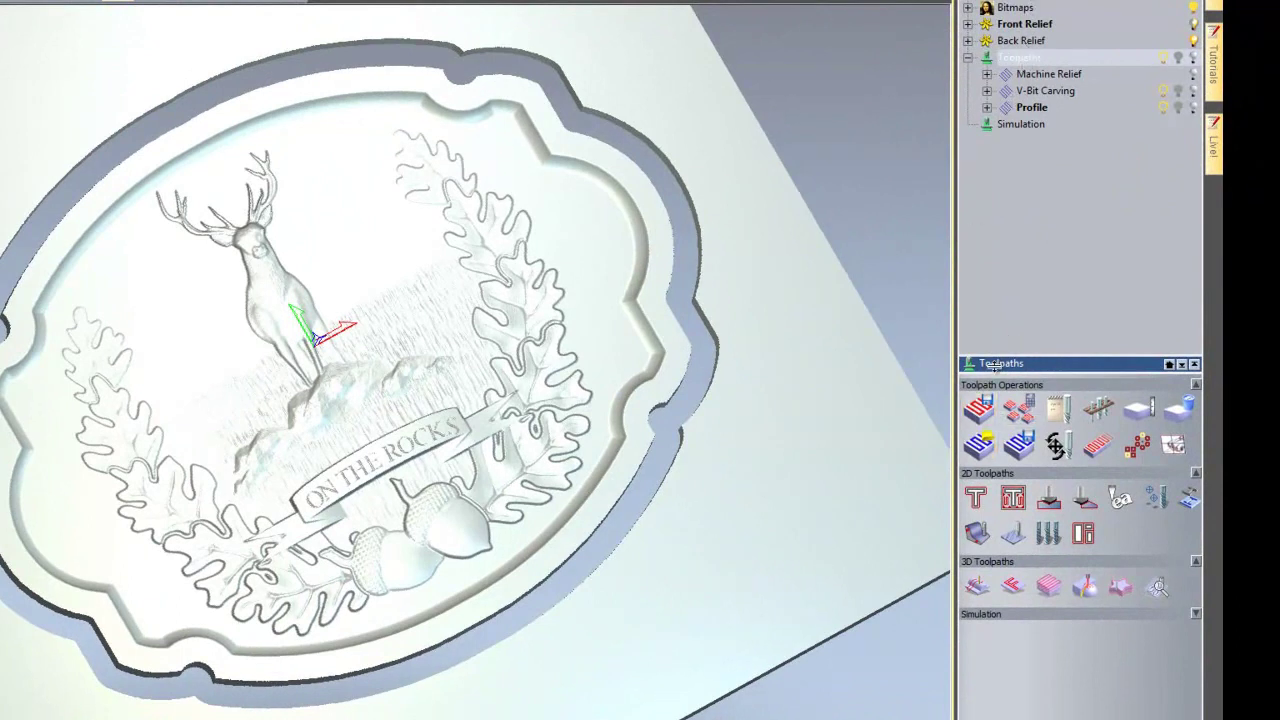
In Save Toolpaths, swap Profile out and queue only the 12 mm Roughing toolpath.
left_click(988, 414)
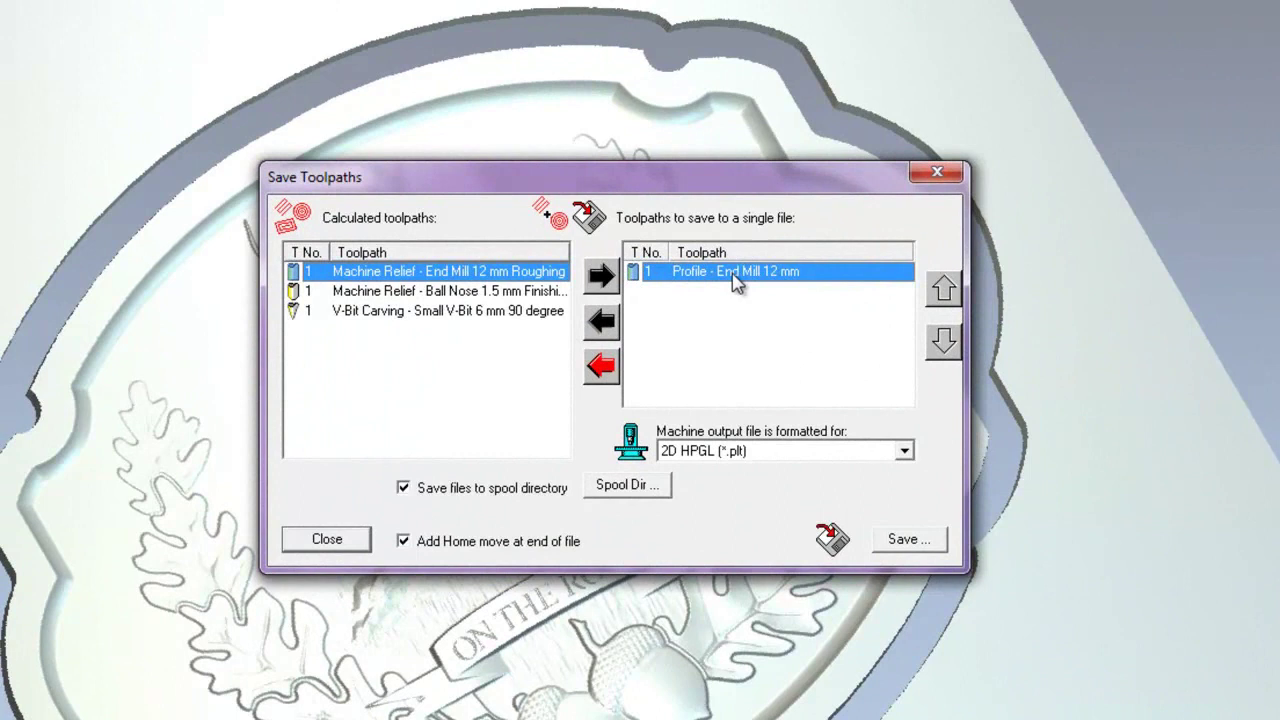
left_click(604, 324)
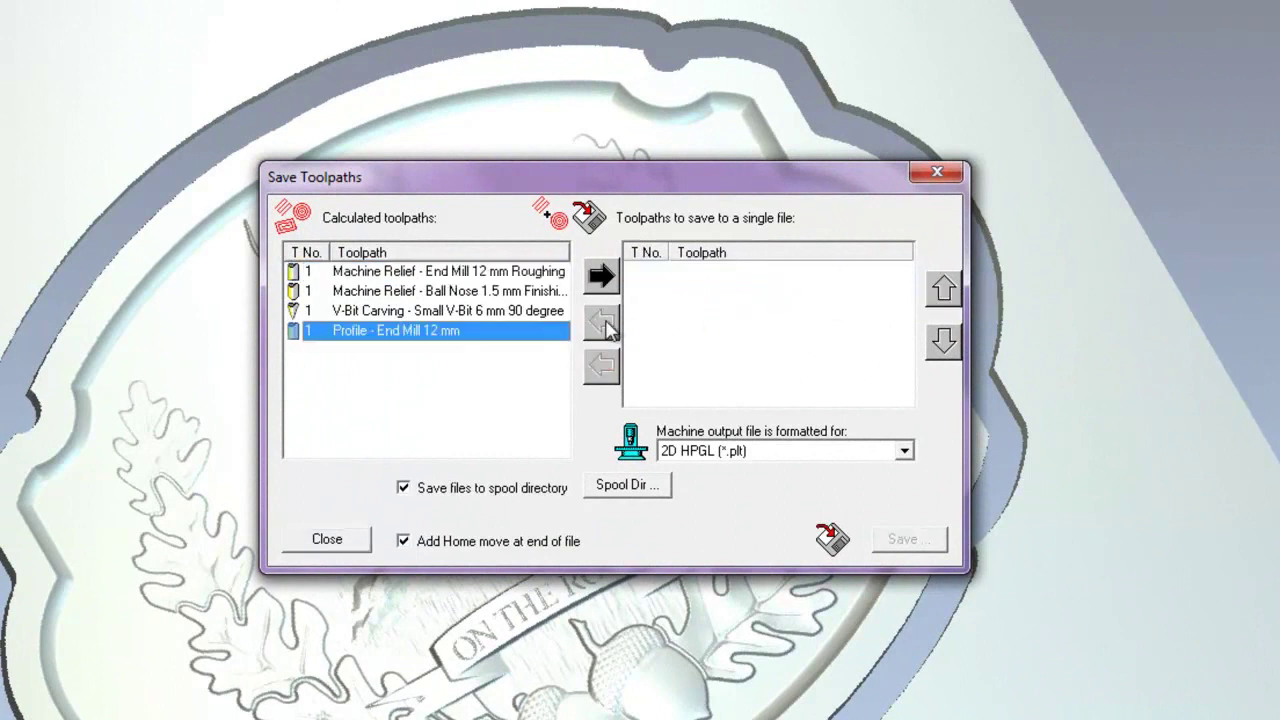
left_click(412, 310)
left_click(414, 290)
left_click(415, 271)
left_click(415, 290)
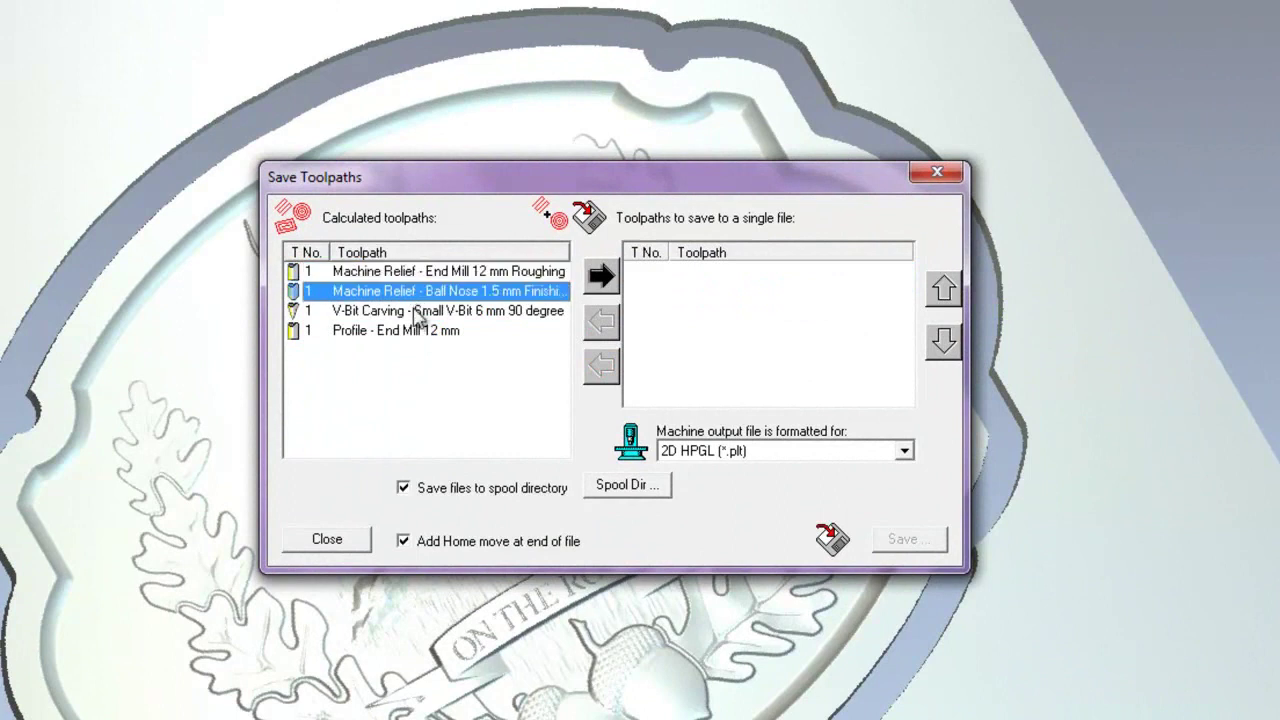
left_click(415, 310)
left_click(413, 272)
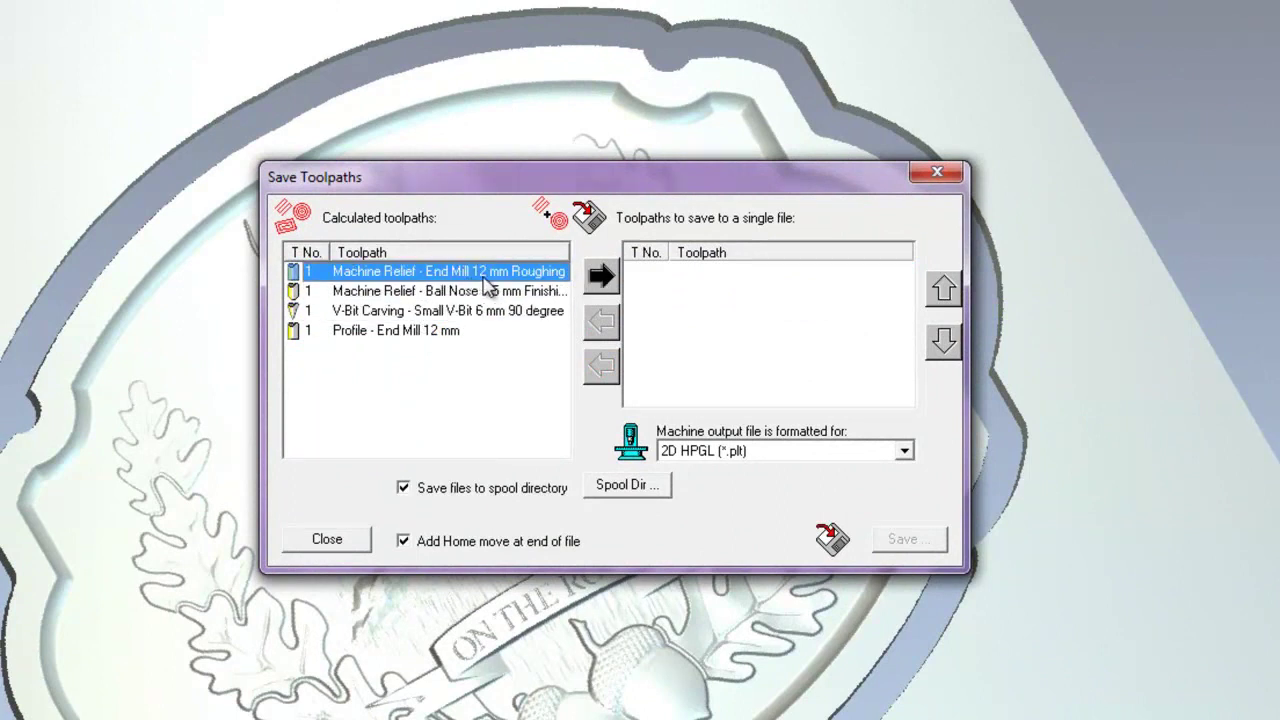
left_click(604, 277)
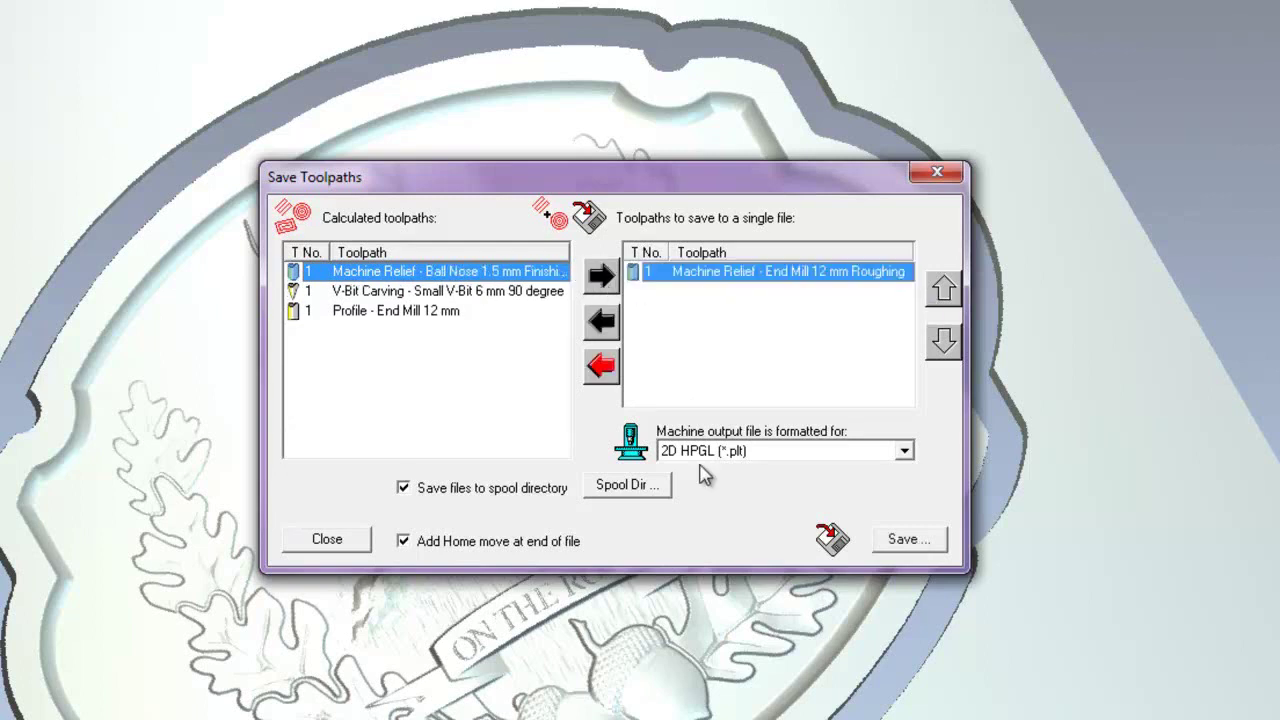
Set the output format to AXYZ_A2MC_MM (*.nc).
left_click(750, 455)
left_click(750, 455)
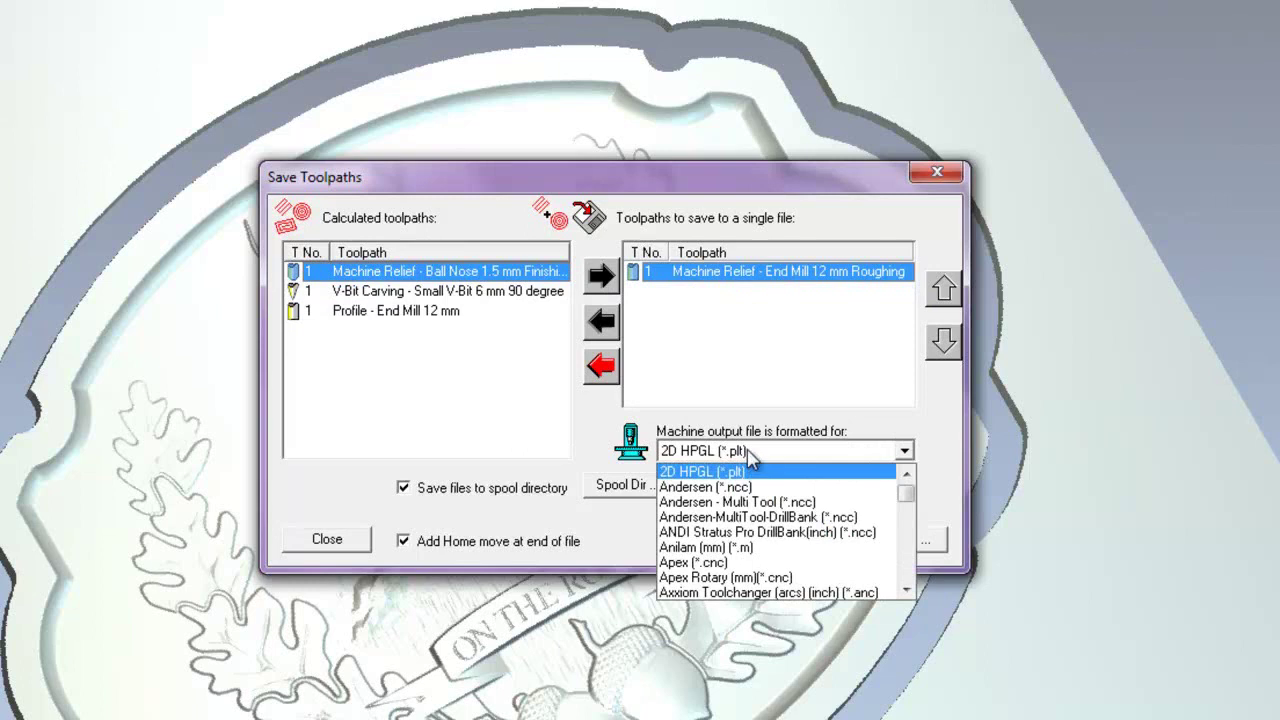
scroll(762, 555, "down", 2)
scroll(760, 555, "down", 1)
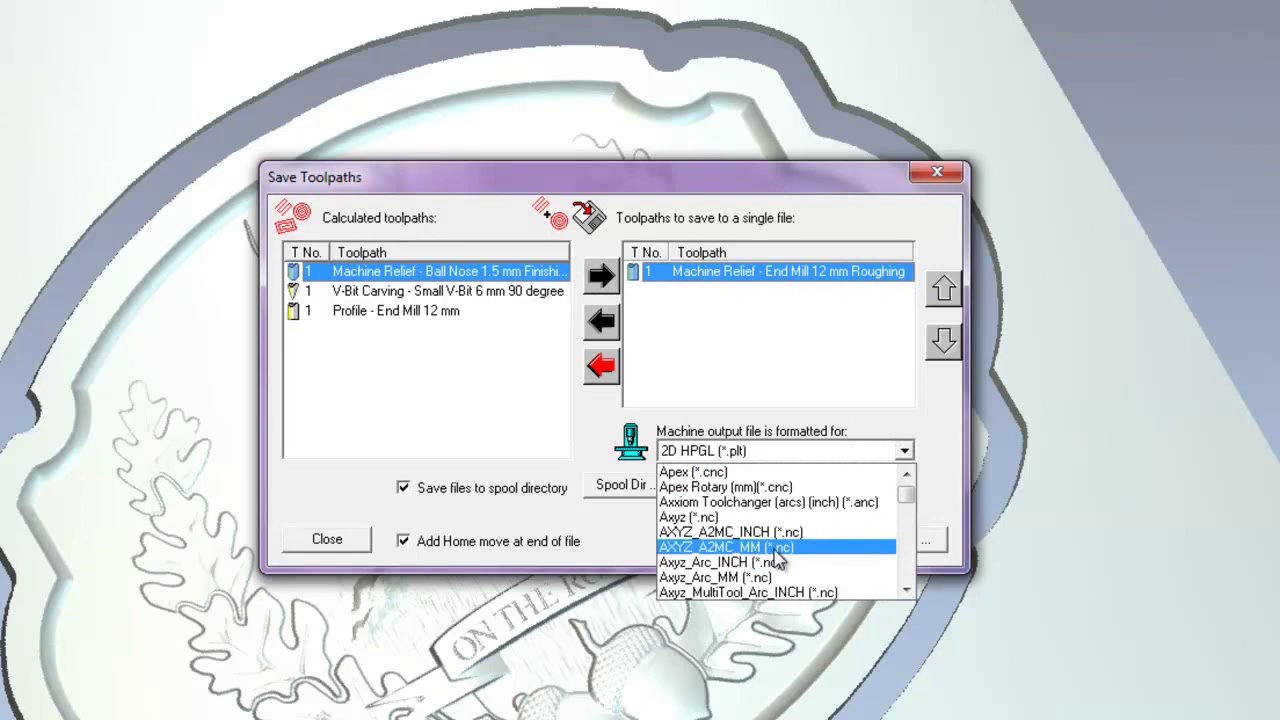
left_click(774, 548)
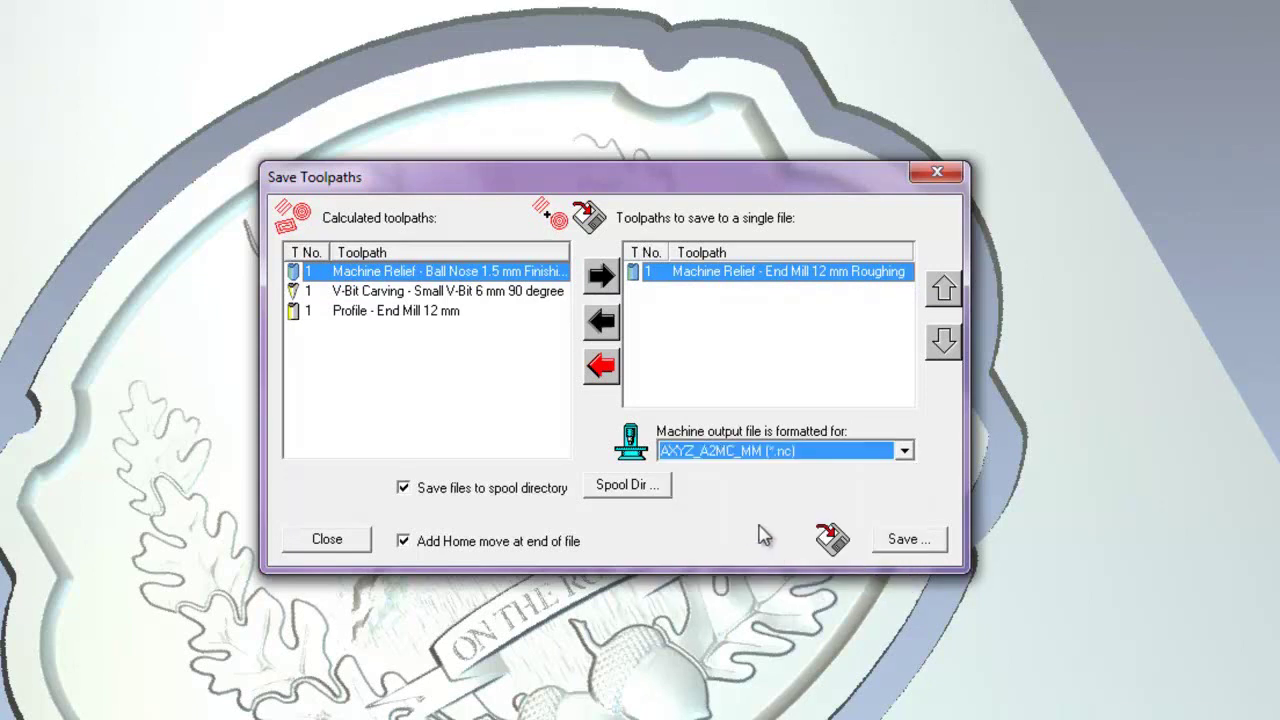
Save the queued roughing toolpath on the Desktop under the name '12mm rough'.
left_click(905, 540)
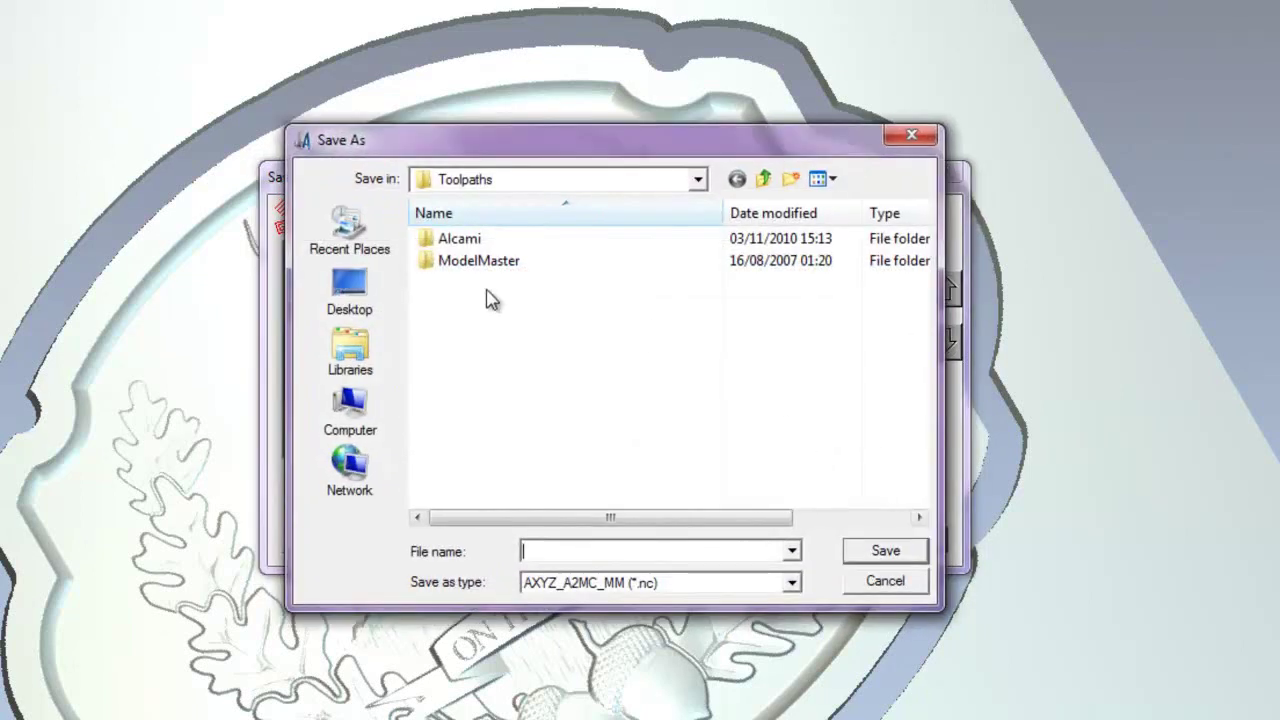
left_click(358, 306)
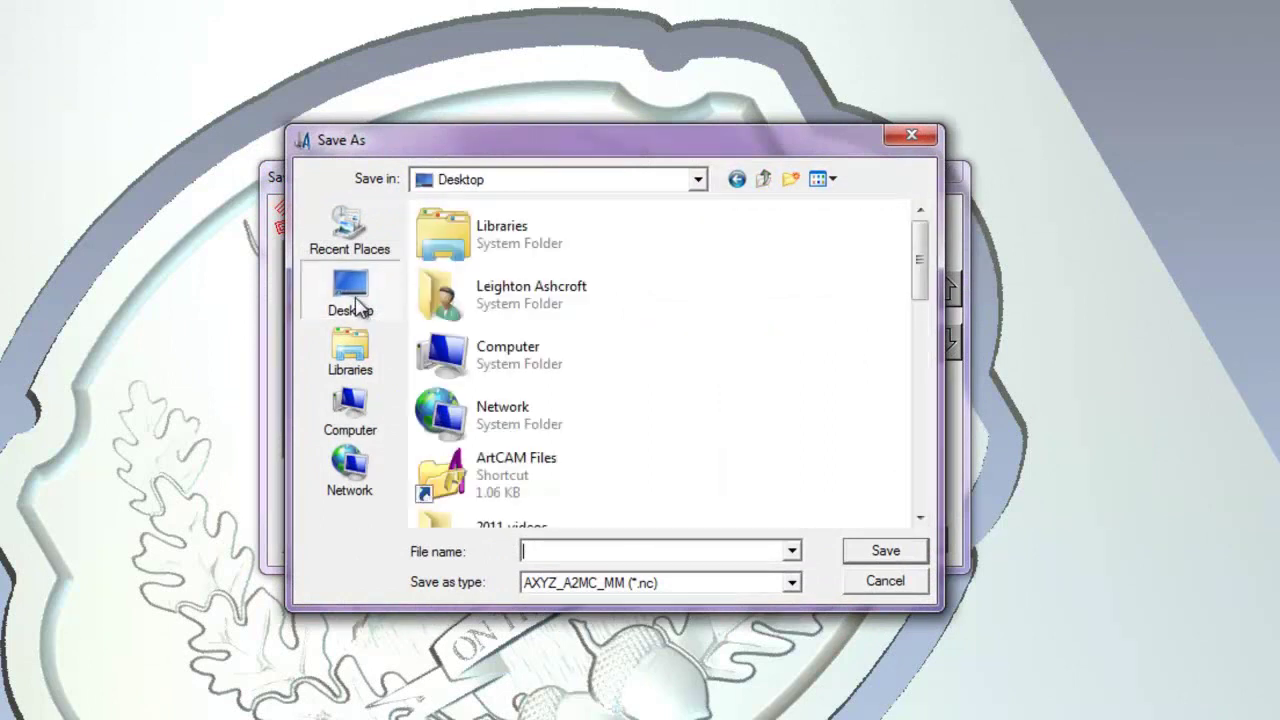
left_click(686, 551)
type("12mm rough")
key("Return")
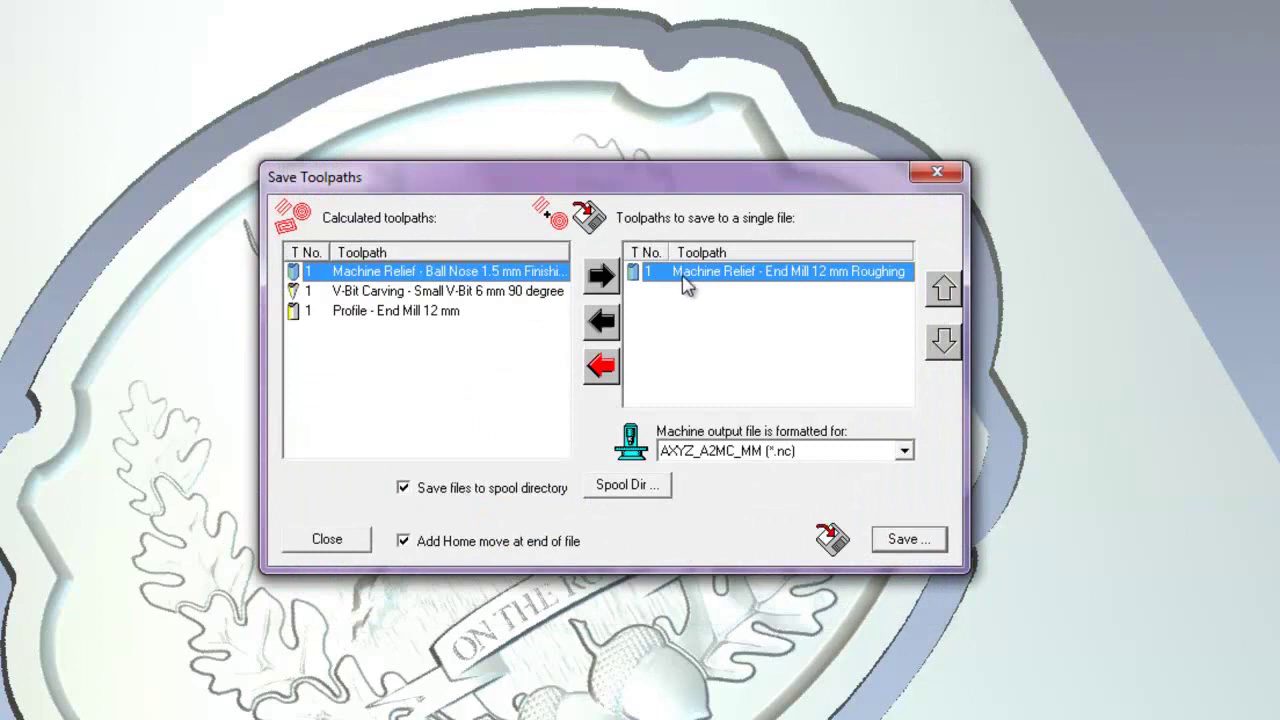
Also queue ball-nose finishing, V-Bit Carving and Profile, using Axyz_MultiTool_Arc_MM (*.nc) format.
left_click(600, 280)
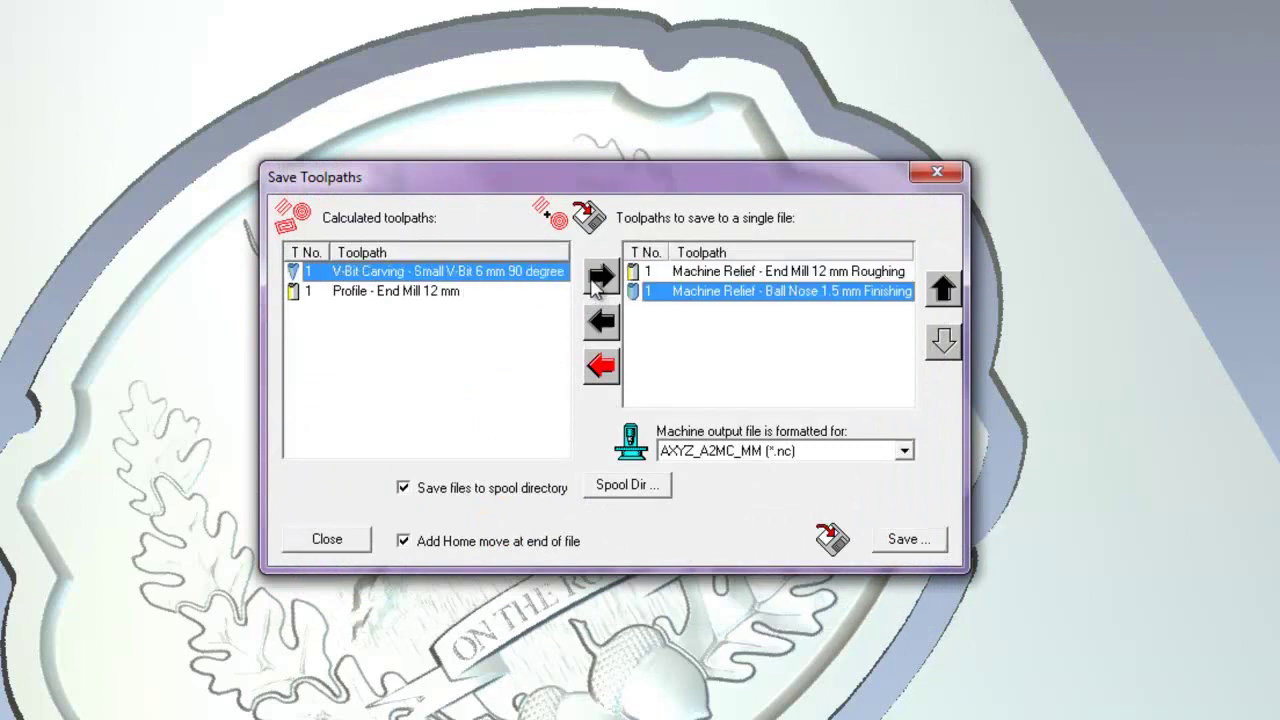
left_click(600, 280)
left_click(600, 280)
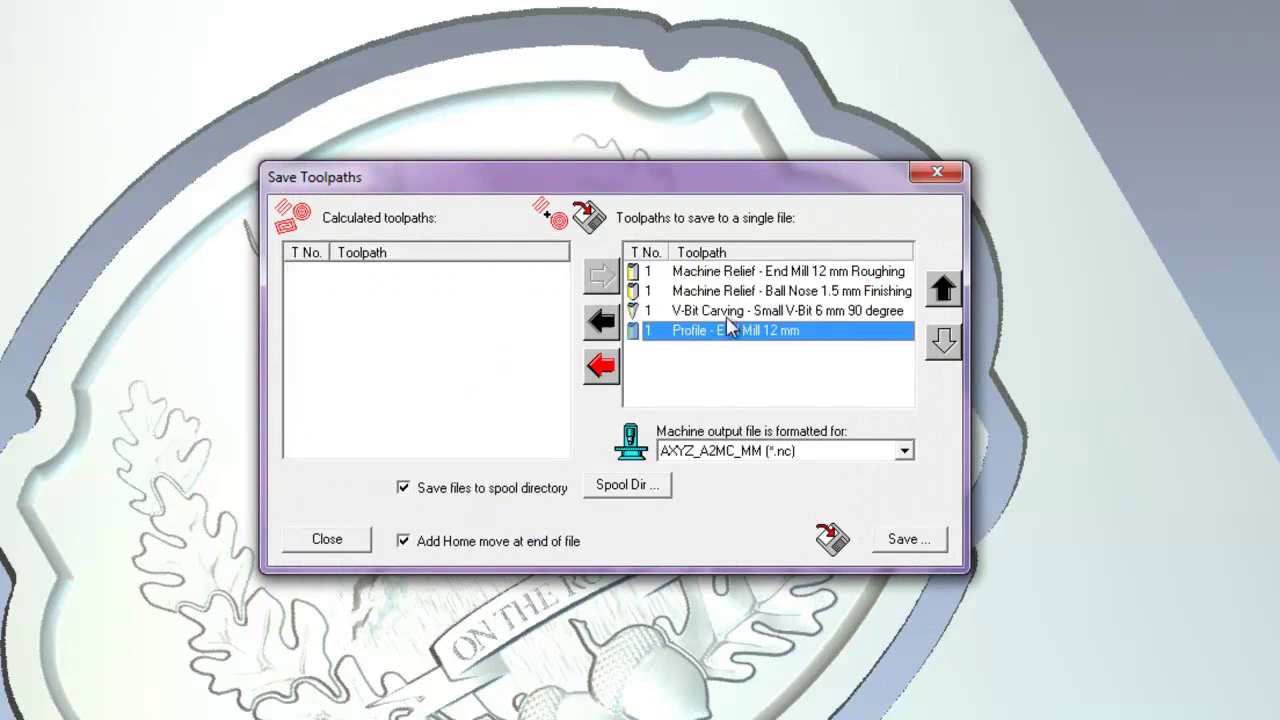
left_click(652, 275)
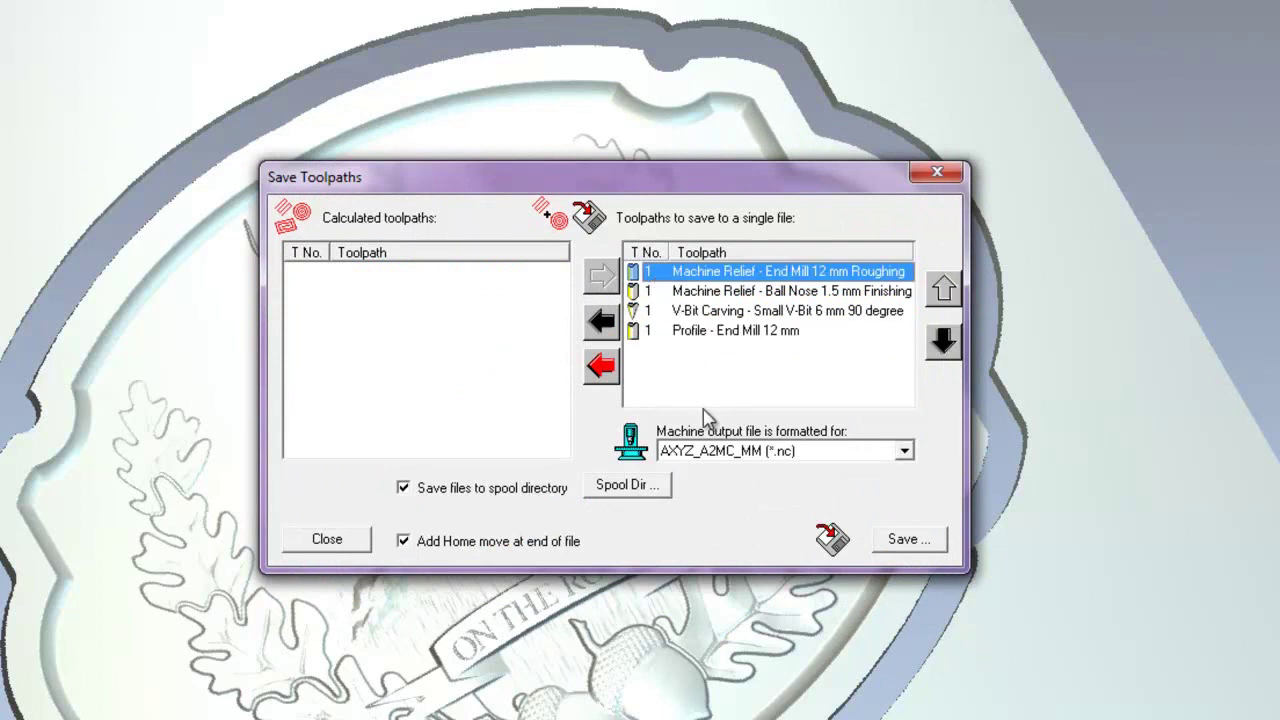
left_click(716, 452)
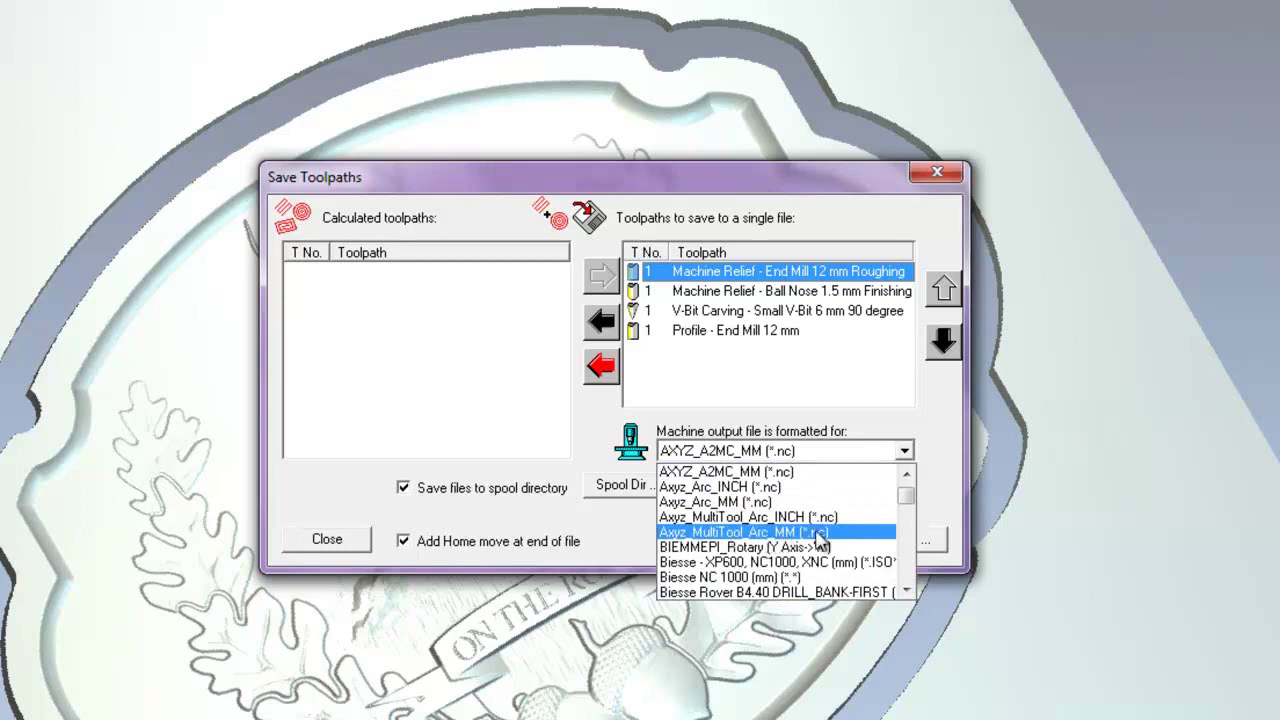
scroll(808, 531, "up", 3)
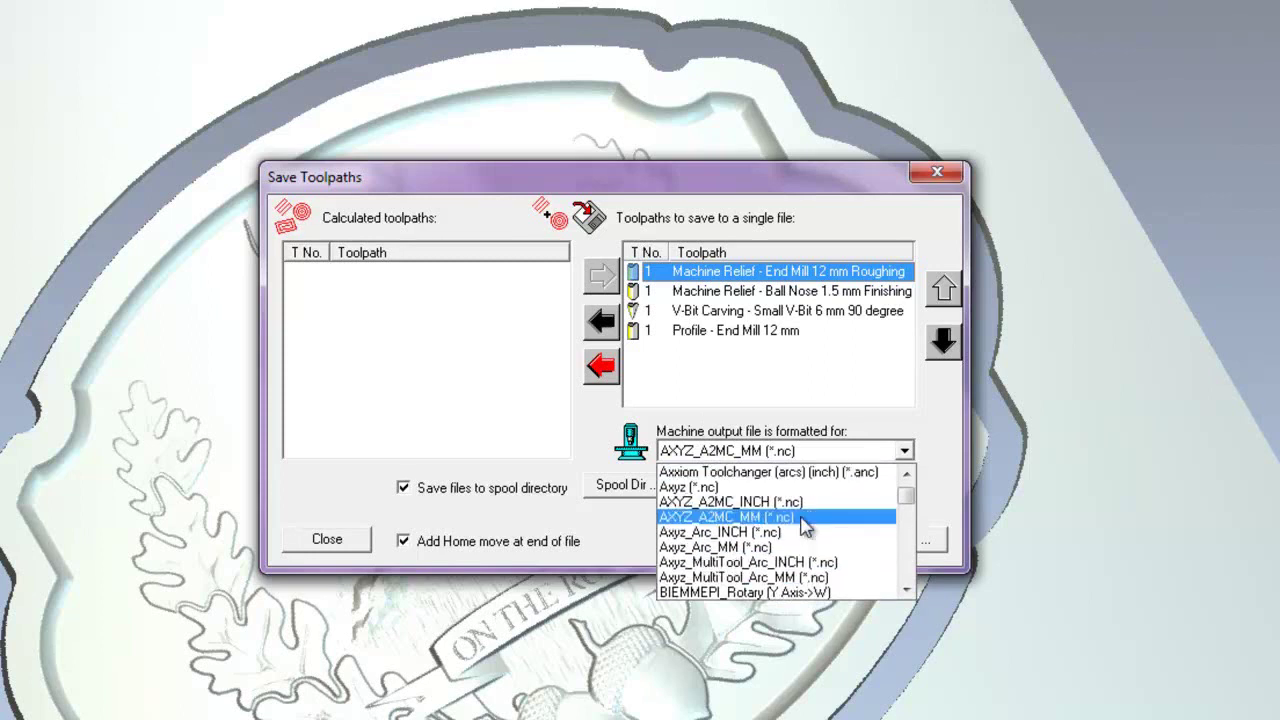
scroll(790, 525, "down", 1)
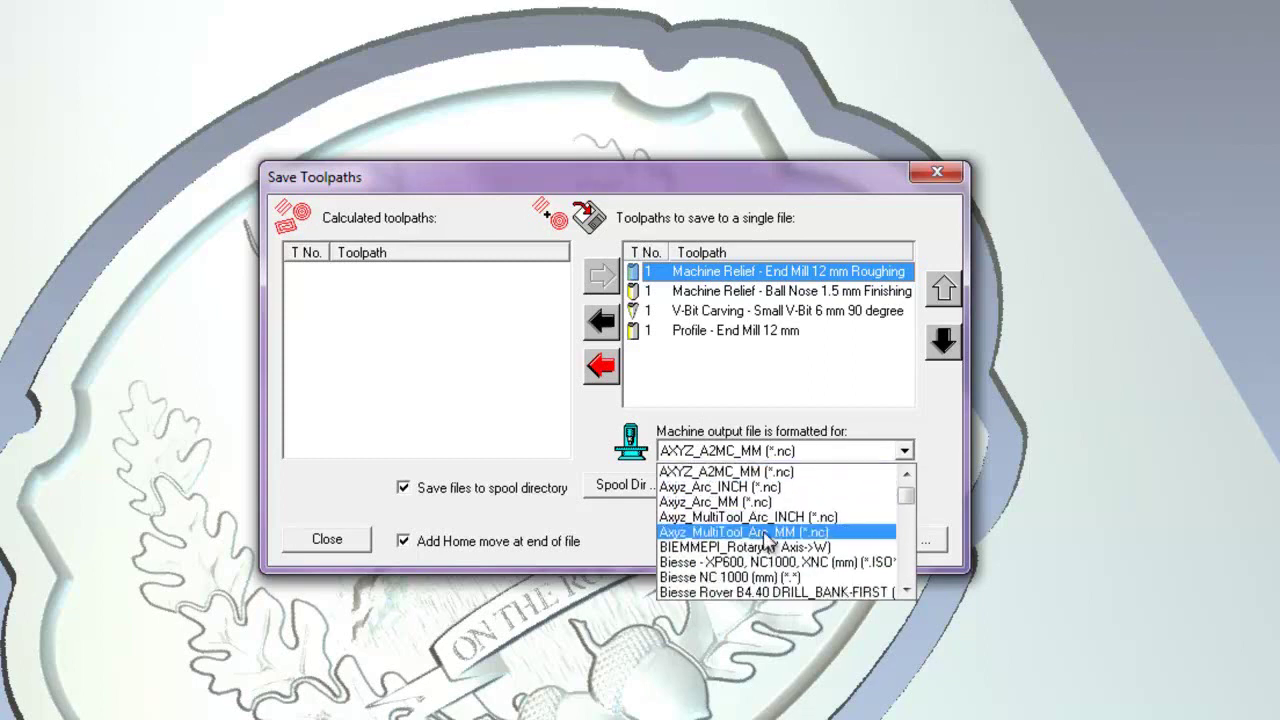
left_click(765, 533)
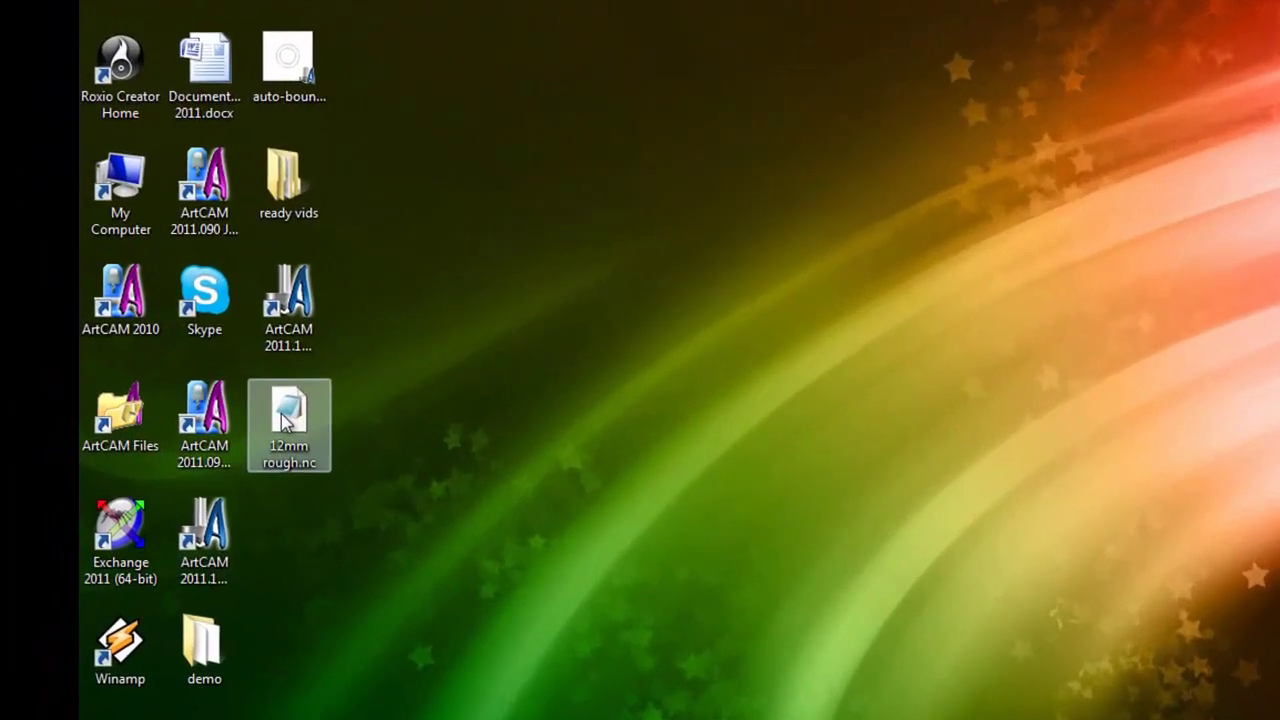
Open '12mm rough.nc' from the desktop in Notepad, maximize it, and scroll the G-code.
double_click(268, 400)
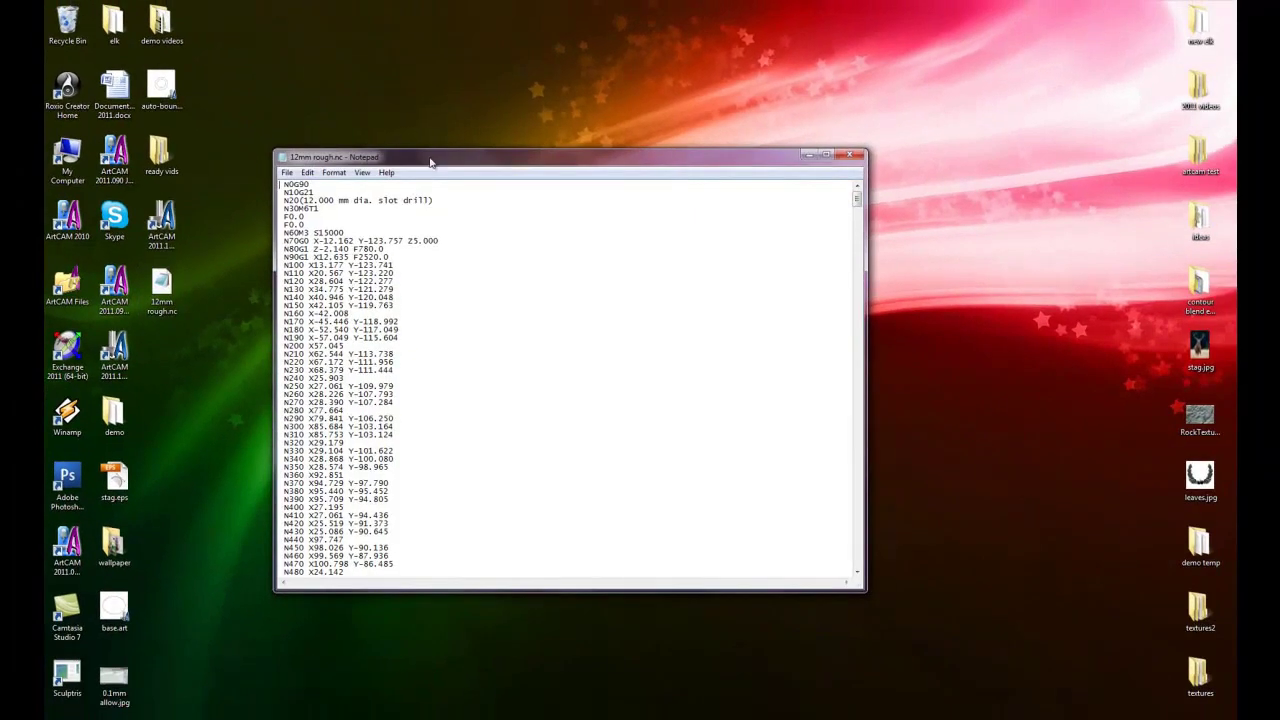
double_click(428, 154)
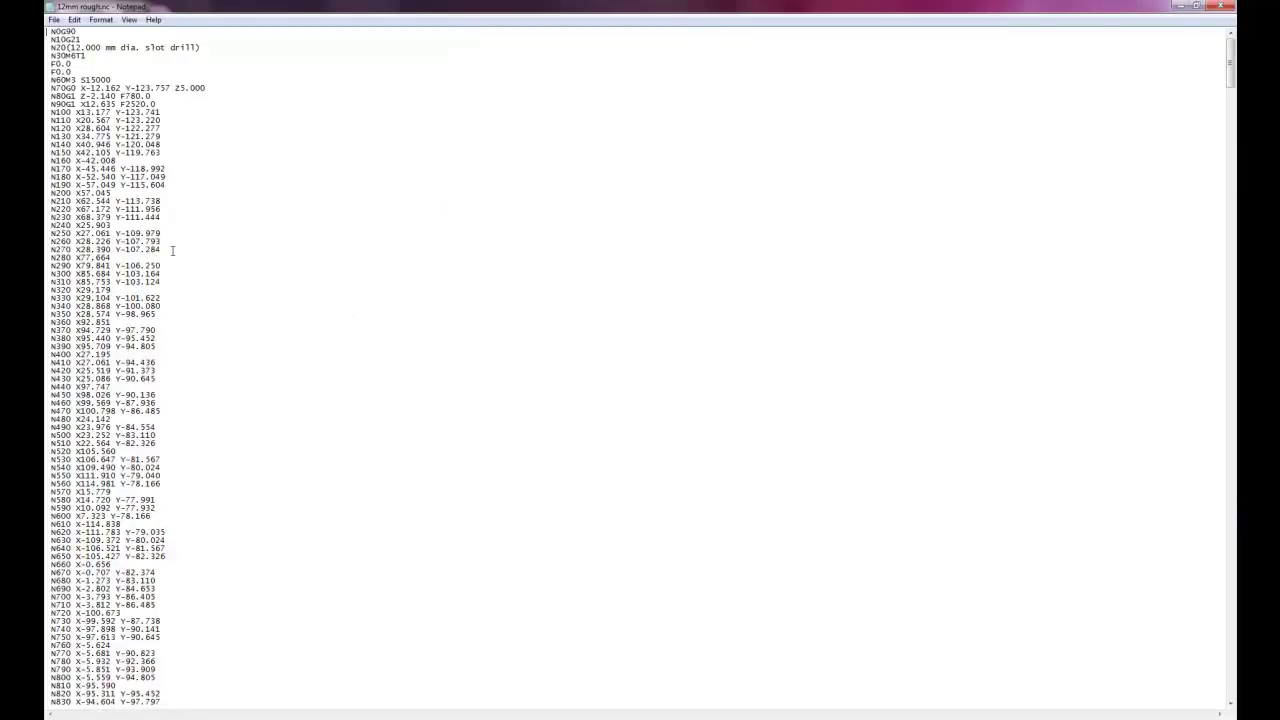
scroll(172, 250, "down", 20)
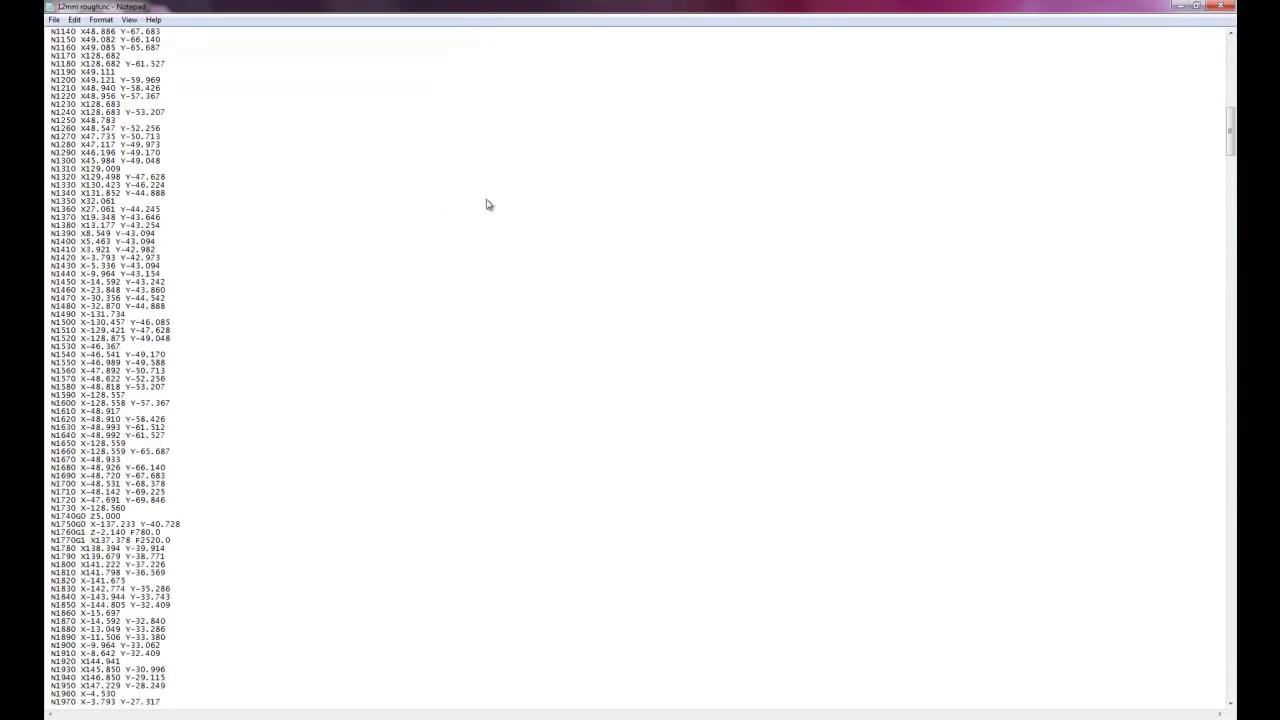